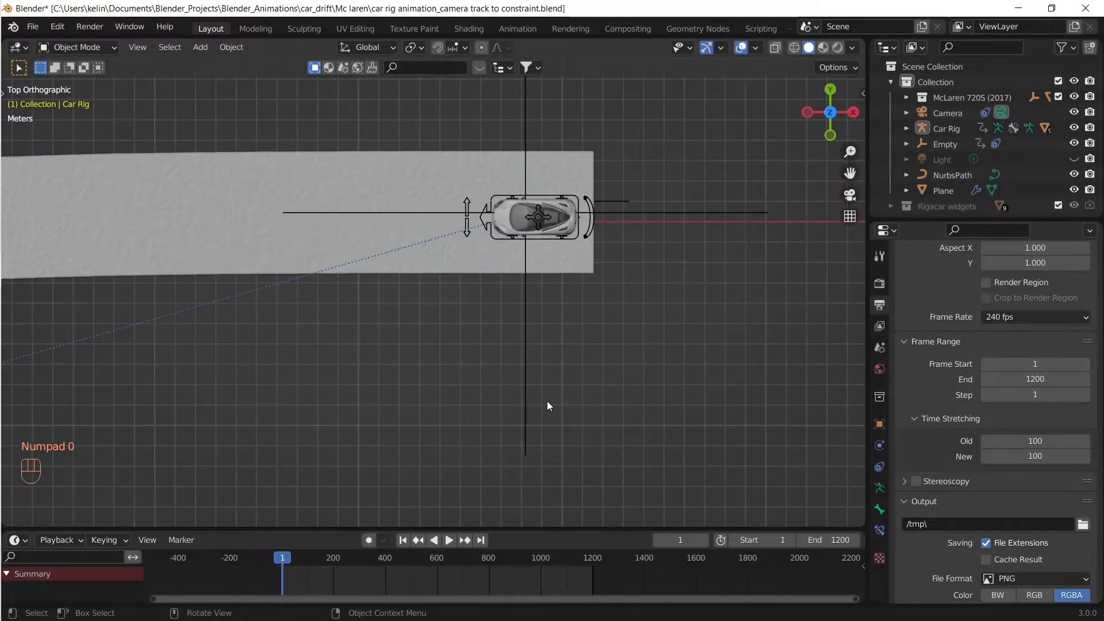
Select the rear wheel mycar-wheel.Bk.L and set its origin to its geometry centre
click(545, 339)
key(KP_Decimal)
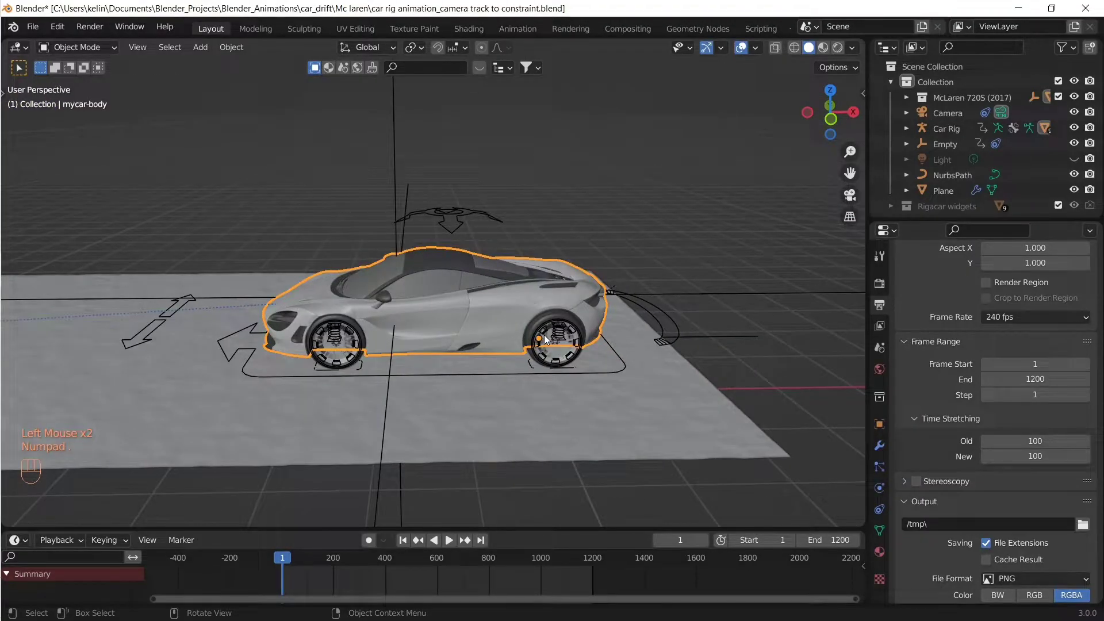
key(KP_1)
scroll(406, 325, up, 1)
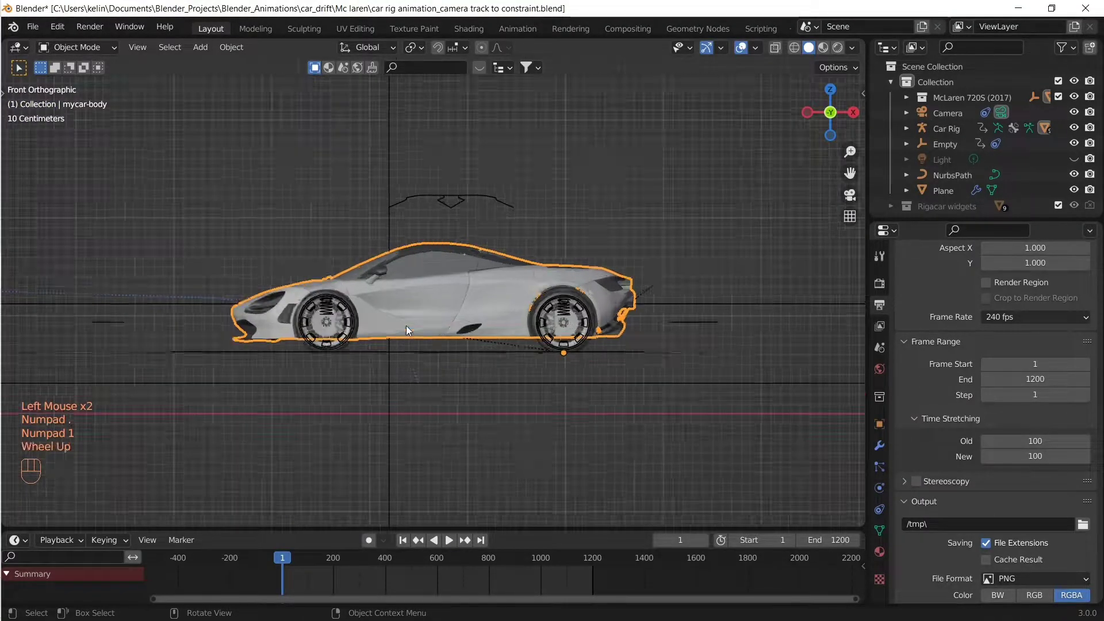
scroll(610, 324, up, 6)
click(609, 349)
shift+middle_drag(608, 349, 536, 352)
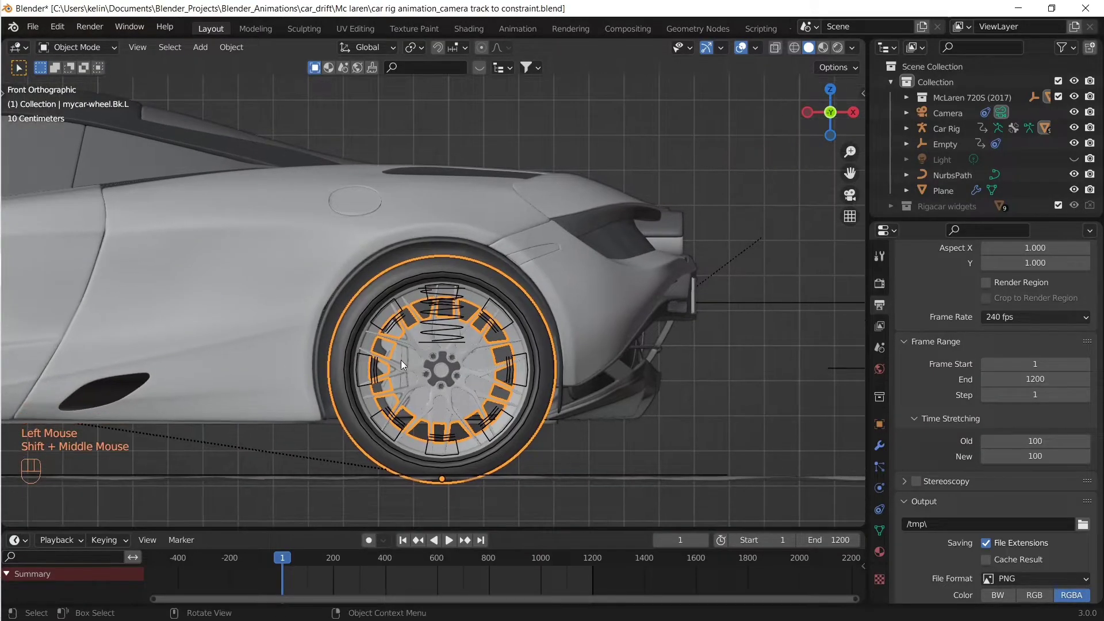
click(230, 47)
mouse_move(257, 82)
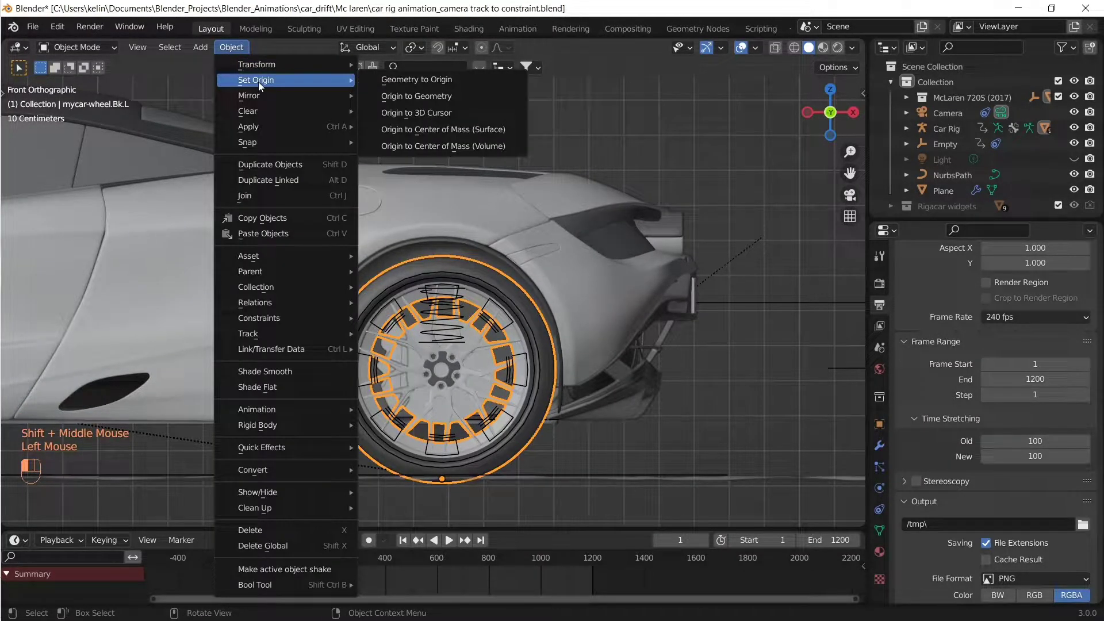
click(446, 96)
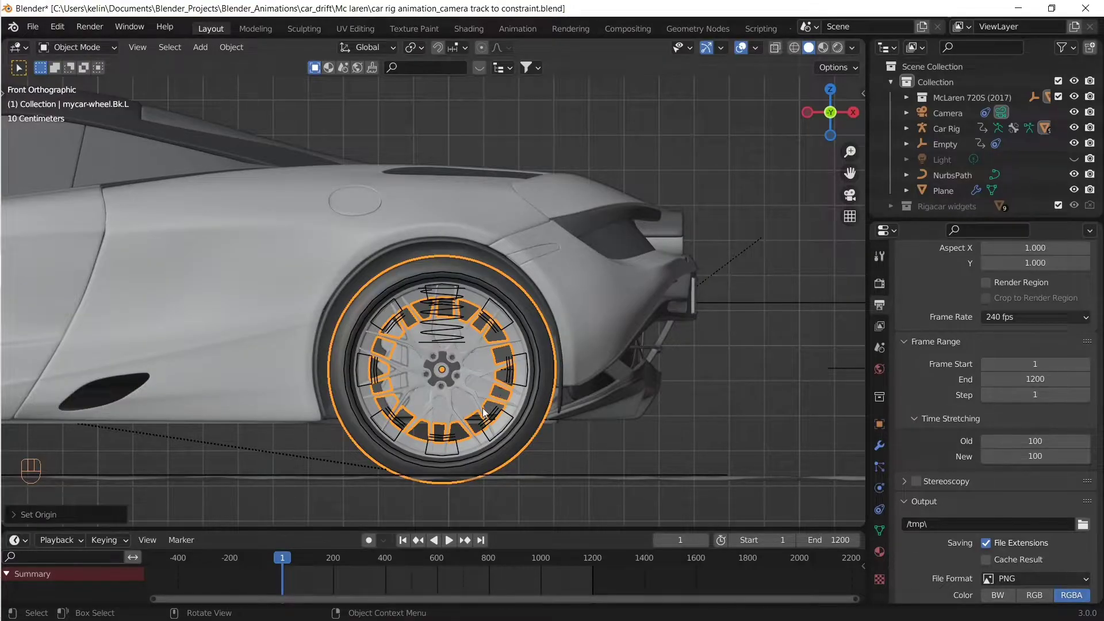
Add a cylinder mesh and rotate it 90° about the X axis
key(shift+a)
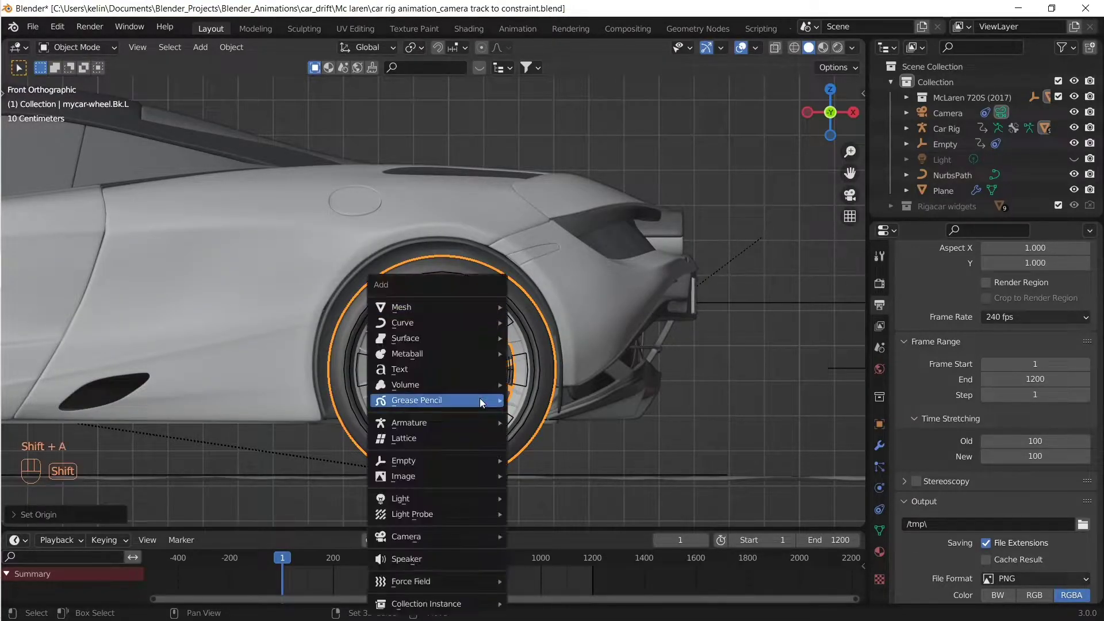
mouse_move(436, 305)
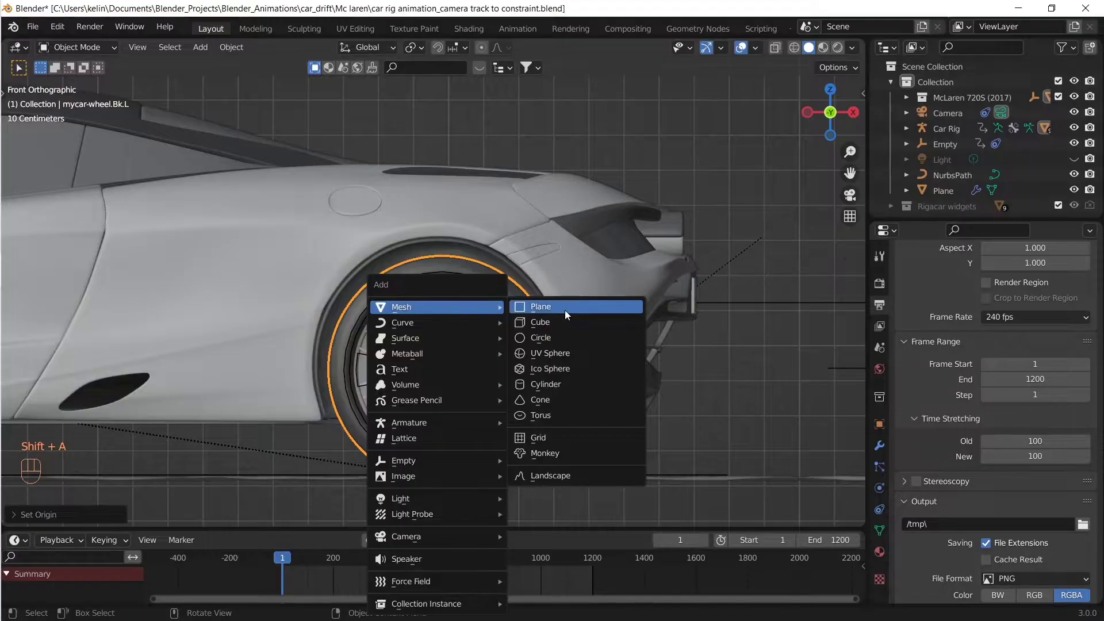
click(561, 386)
scroll(245, 361, down, 7)
scroll(219, 320, down, 1)
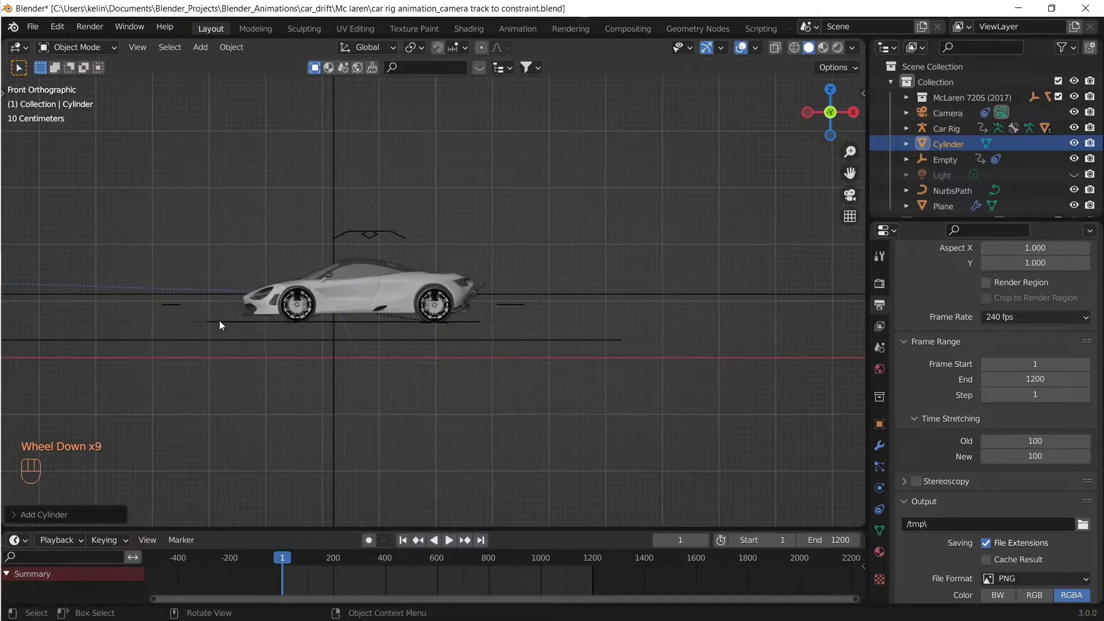
key(KP_Decimal)
key(r)
key(x)
key(9)
key(0)
click(15, 522)
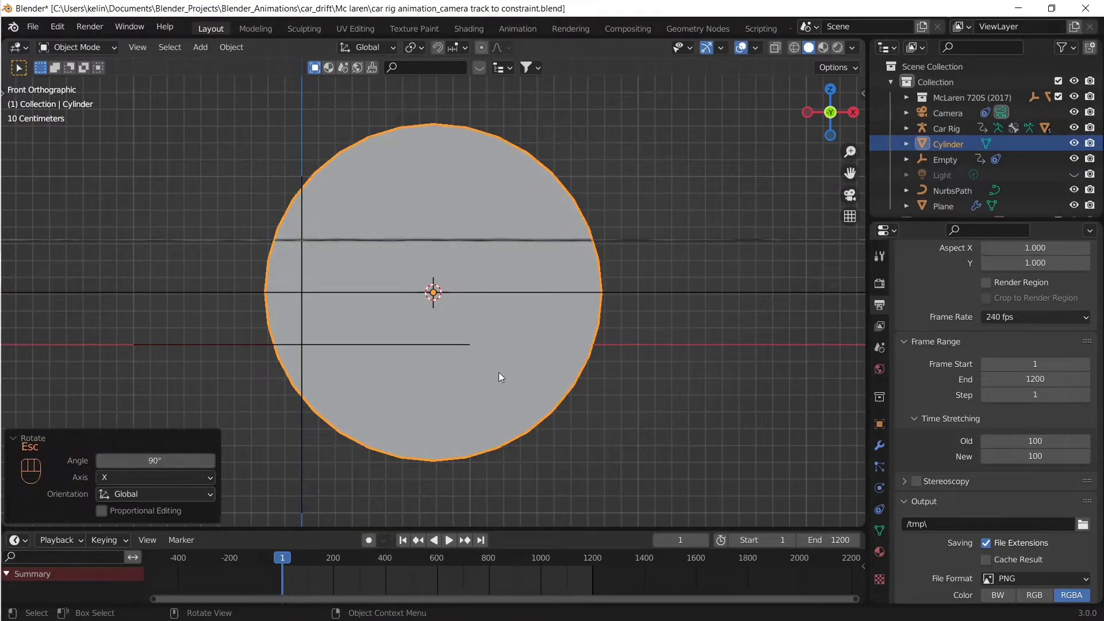
Move the cylinder along X beside the car and resize it
middle_drag(437, 322, 425, 297)
key(KP_3)
key(KP_1)
scroll(402, 333, down, 7)
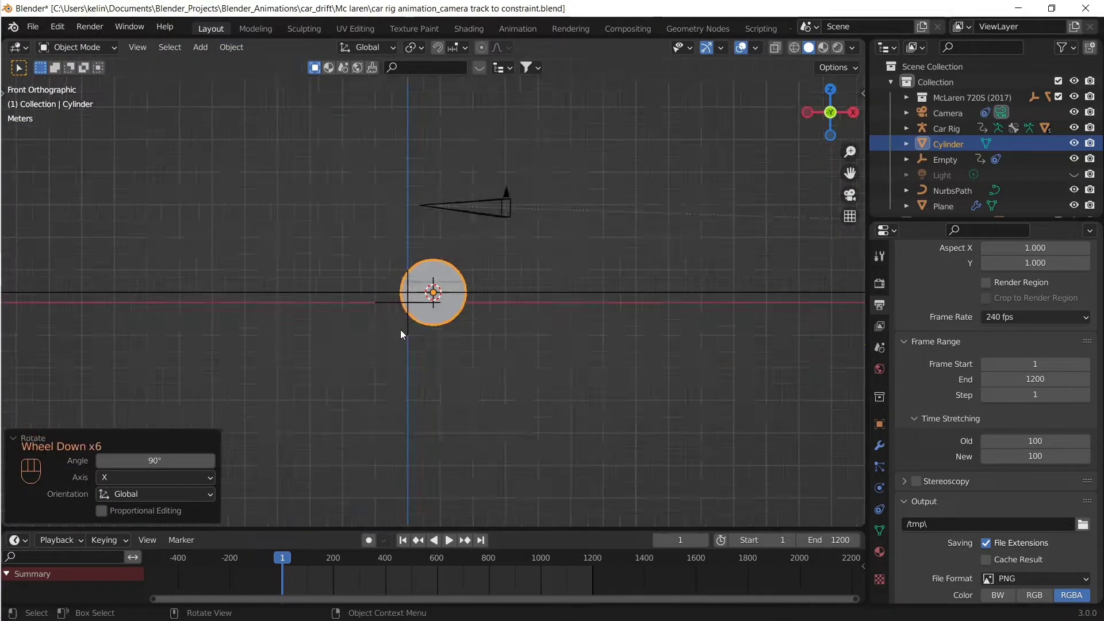
scroll(402, 333, down, 5)
key(g)
key(x)
click(690, 328)
scroll(690, 328, up, 2)
shift+middle_drag(690, 327, 403, 345)
key(s)
click(384, 377)
scroll(384, 377, up, 3)
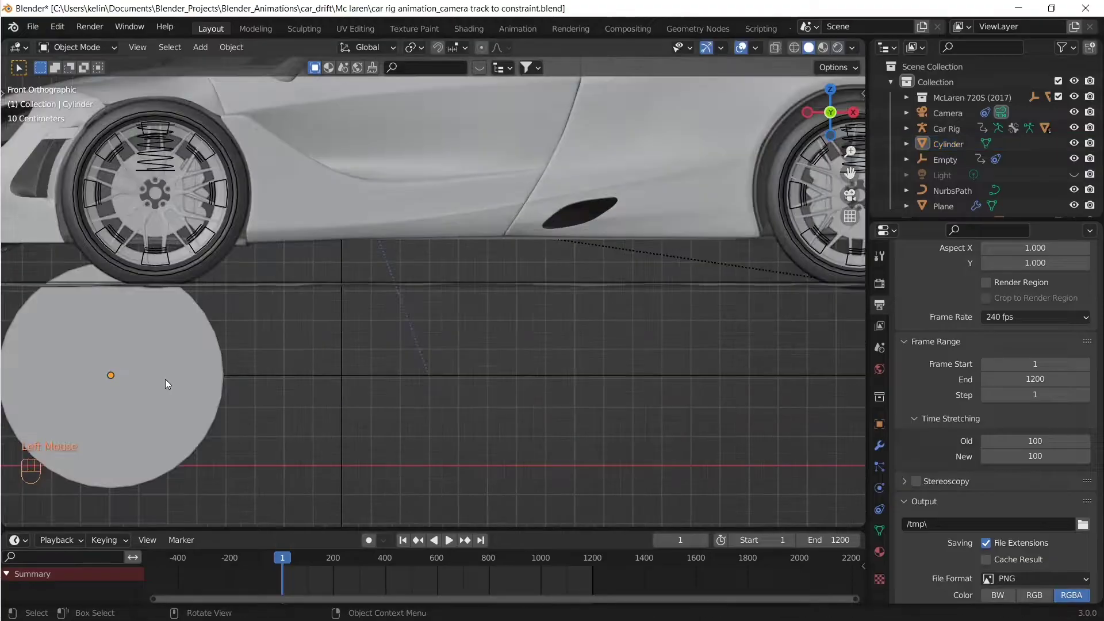
Snap the cylinder onto the rear wheel with Selection to Active
click(166, 382)
key(shift)
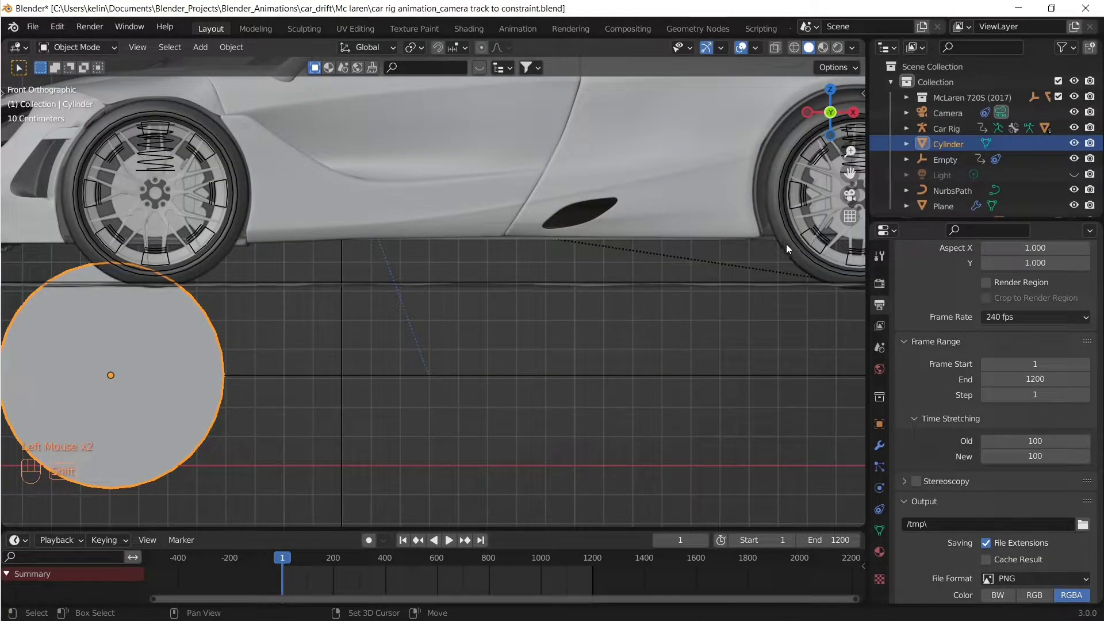
shift+click(786, 244)
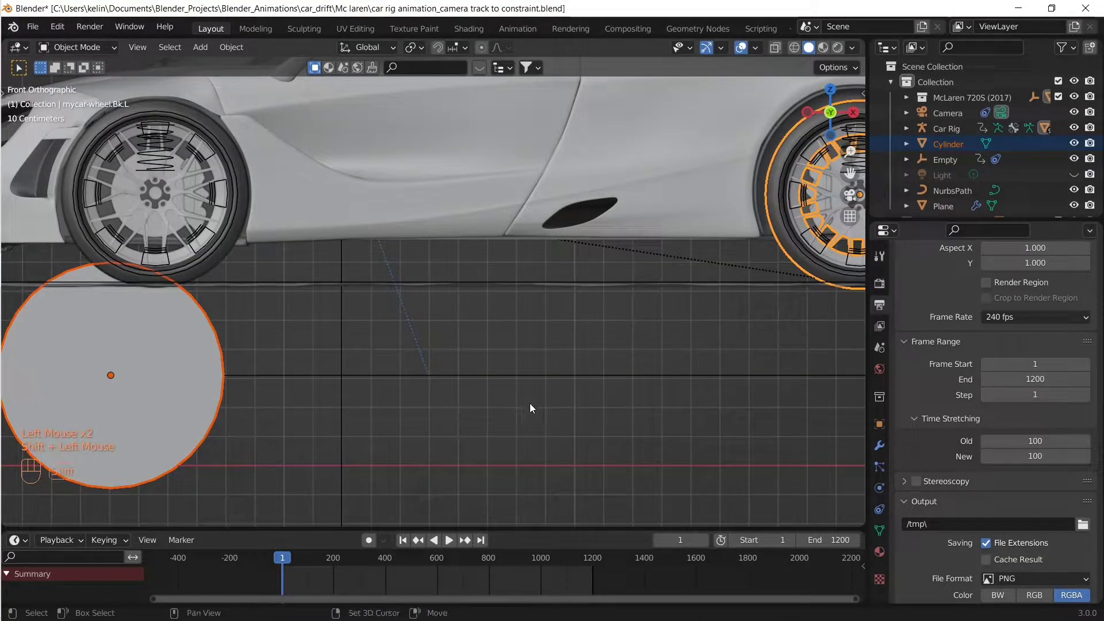
key(shift+s)
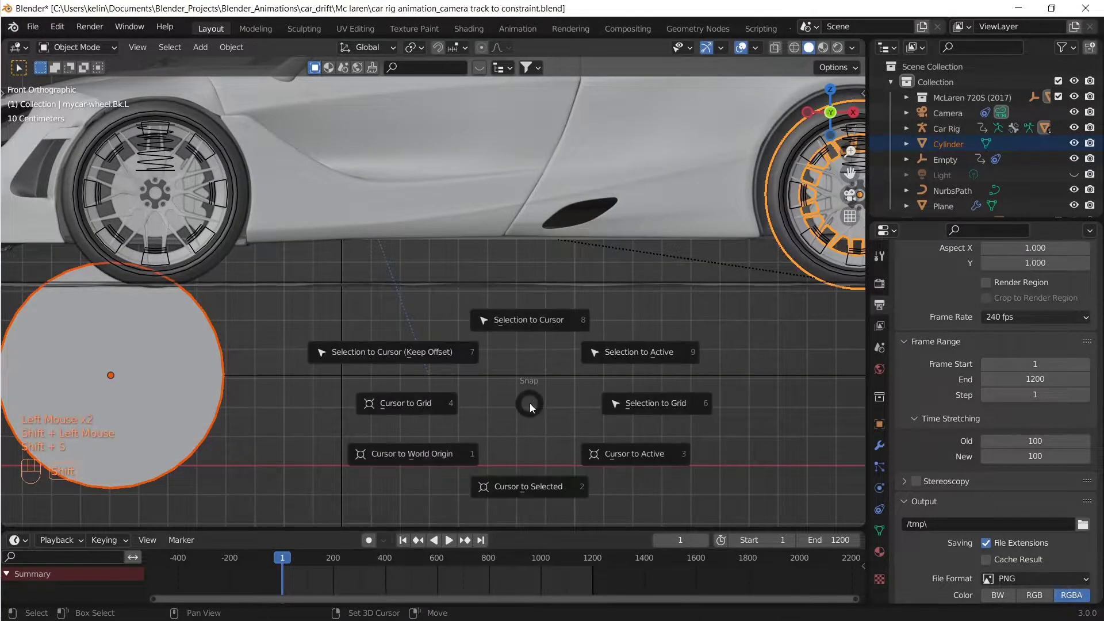
click(640, 354)
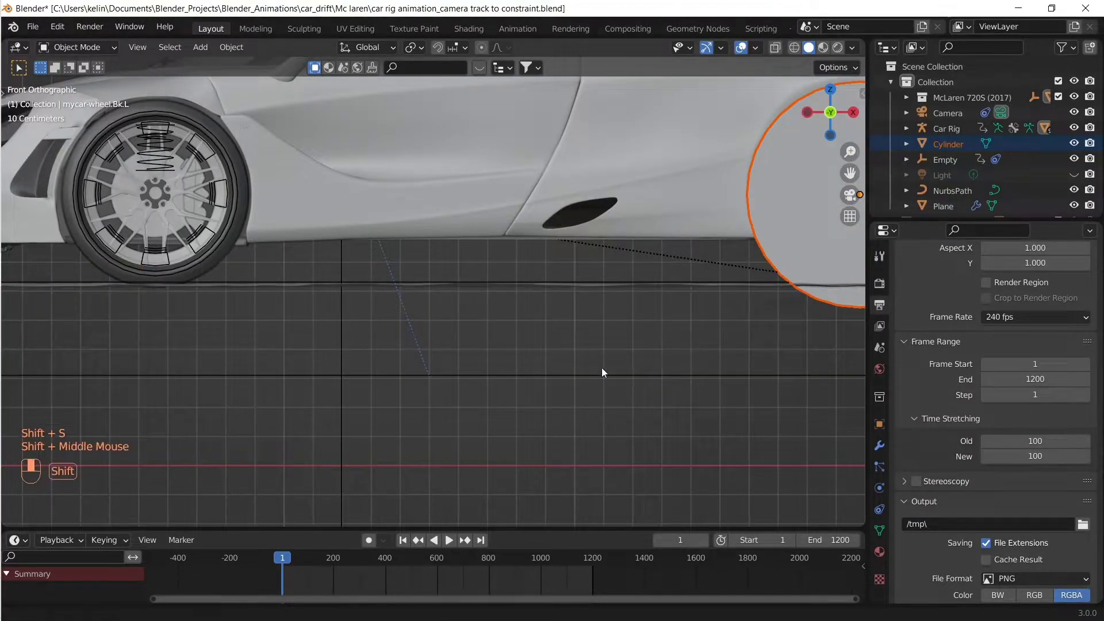
In Edit Mode, delete only the cylinder's end cap face
shift+middle_drag(602, 372, 431, 406)
scroll(455, 300, down, 2)
click(76, 47)
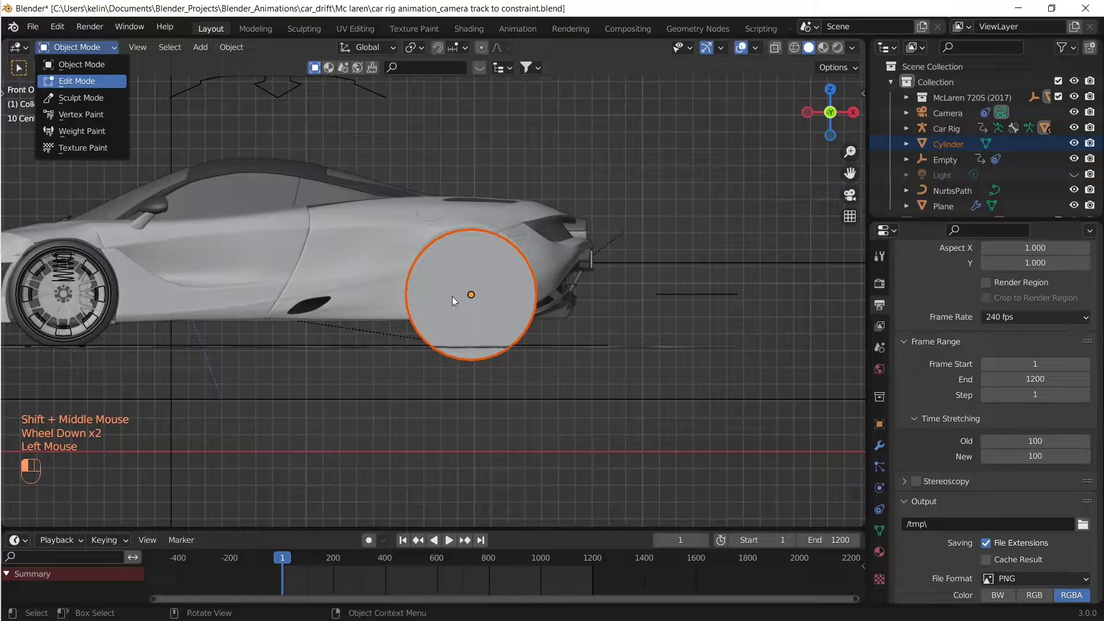
key(Tab)
click(487, 305)
key(x)
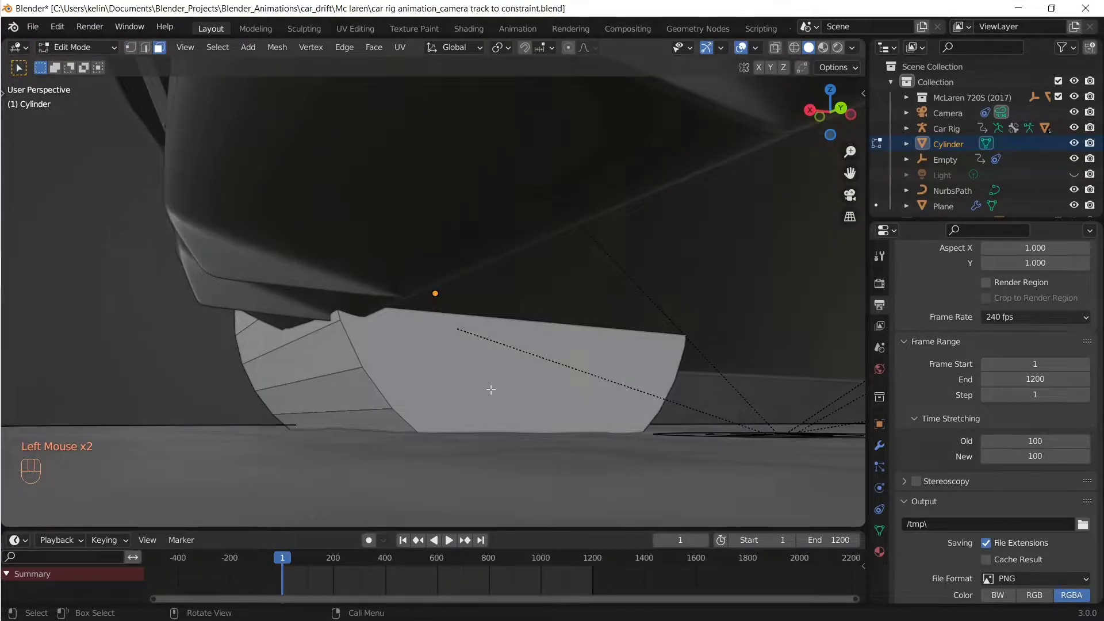
click(490, 390)
key(x)
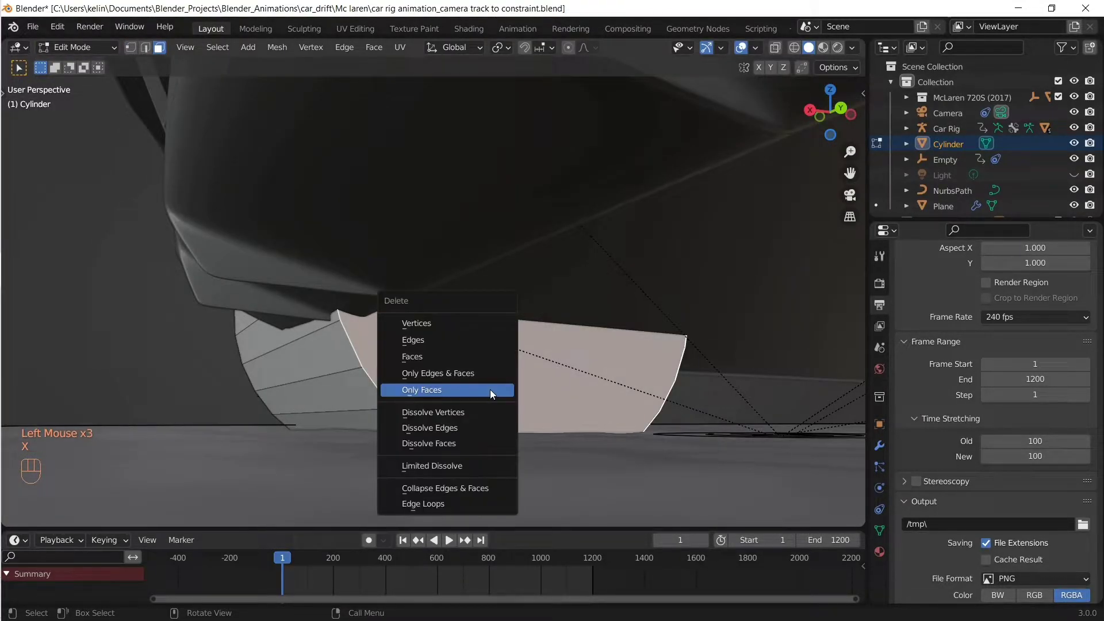
click(491, 389)
Select the whole cylinder mesh and shrink it slightly
scroll(434, 291, down, 3)
key(a)
middle_drag(434, 291, 705, 377)
key(KP_1)
scroll(577, 373, up, 1)
scroll(577, 373, up, 1)
scroll(577, 372, up, 2)
shift+middle_drag(577, 372, 518, 322)
key(s)
click(638, 449)
Scale the cylinder along Y to a depth of 0.786
scroll(638, 449, down, 3)
middle_drag(638, 448, 413, 380)
key(s)
key(y)
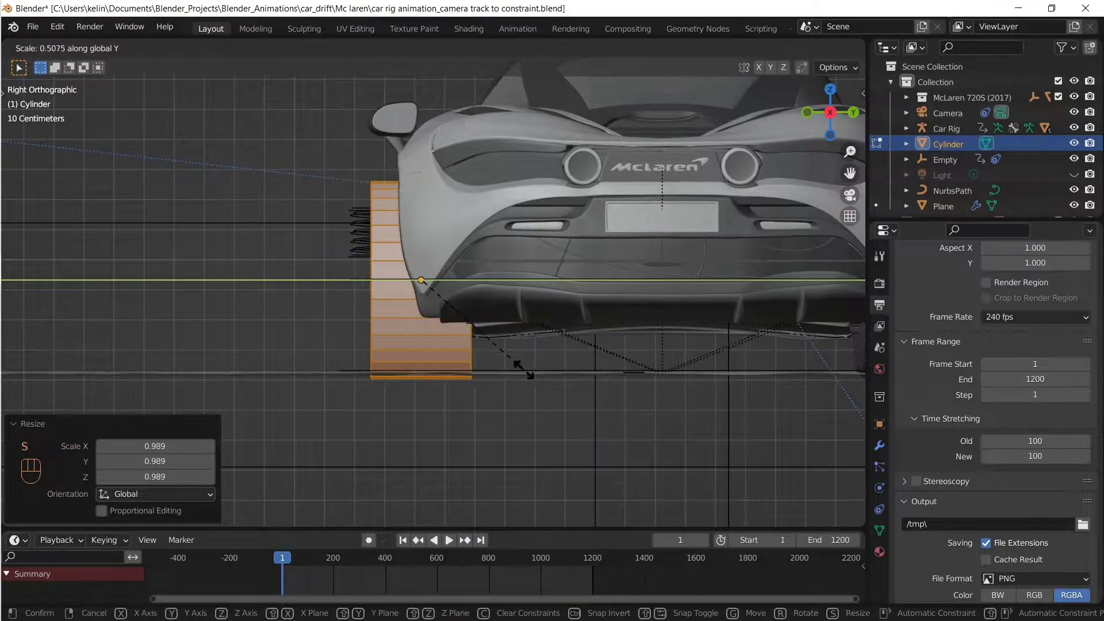
click(518, 368)
middle_drag(518, 368, 464, 385)
key(s)
key(y)
click(492, 395)
Nudge the cylinder 0.031 m along Y to wrap the tyre
key(g)
key(y)
key(shift)
click(556, 378)
middle_drag(556, 378, 403, 345)
scroll(517, 368, down, 2)
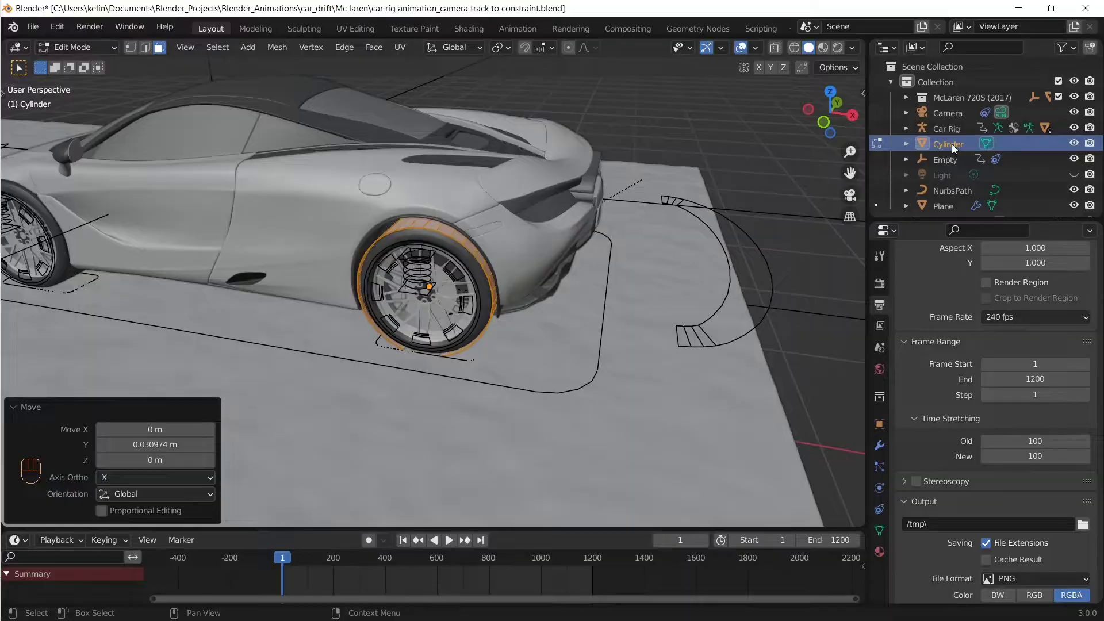
Return to Object Mode and select the cylinder together with the rear wheel
click(80, 47)
click(86, 70)
key(KP_3)
middle_drag(573, 314, 501, 326)
key(KP_1)
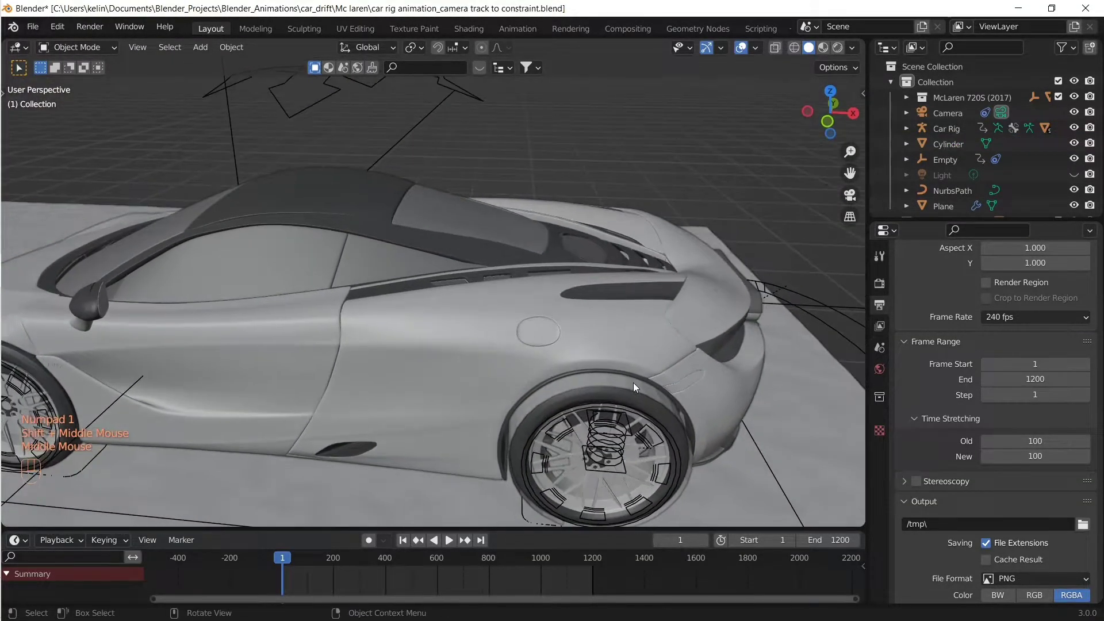
click(632, 383)
shift+middle_drag(734, 455, 629, 326)
shift+click(630, 326)
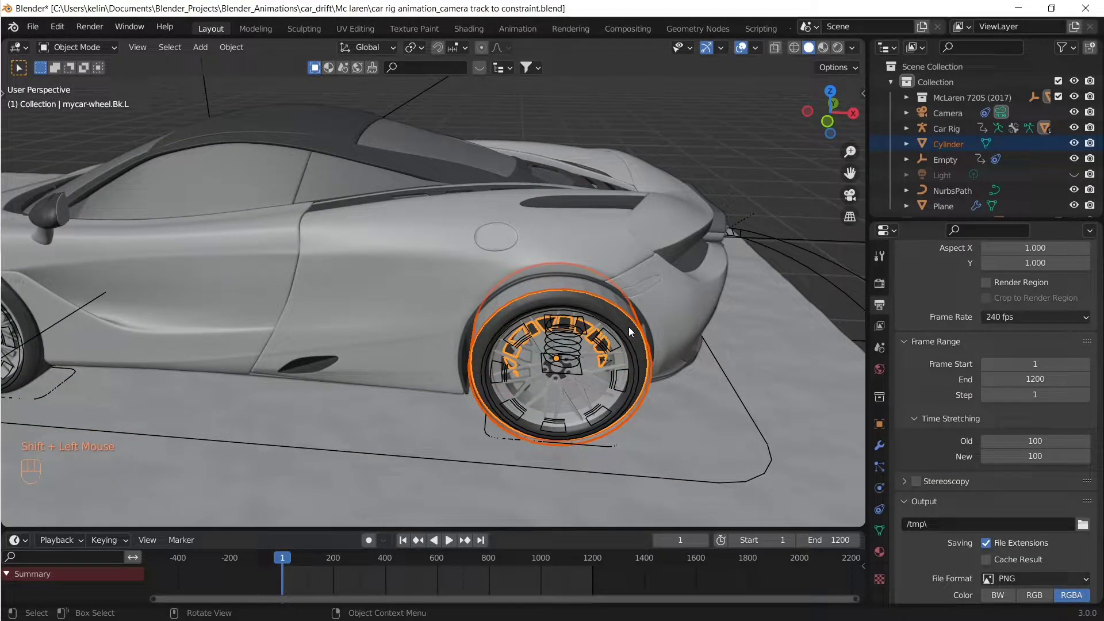
Parent the cylinder to mycar-wheel.Bk.L and test by moving the wheel, then cancel
key(ctrl+p)
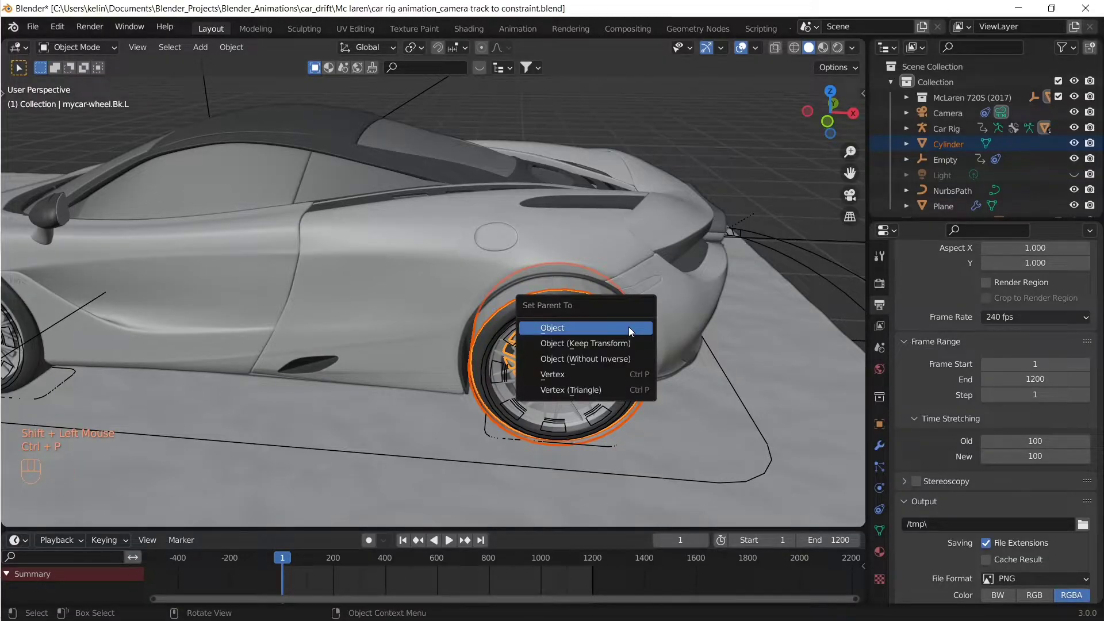
click(629, 327)
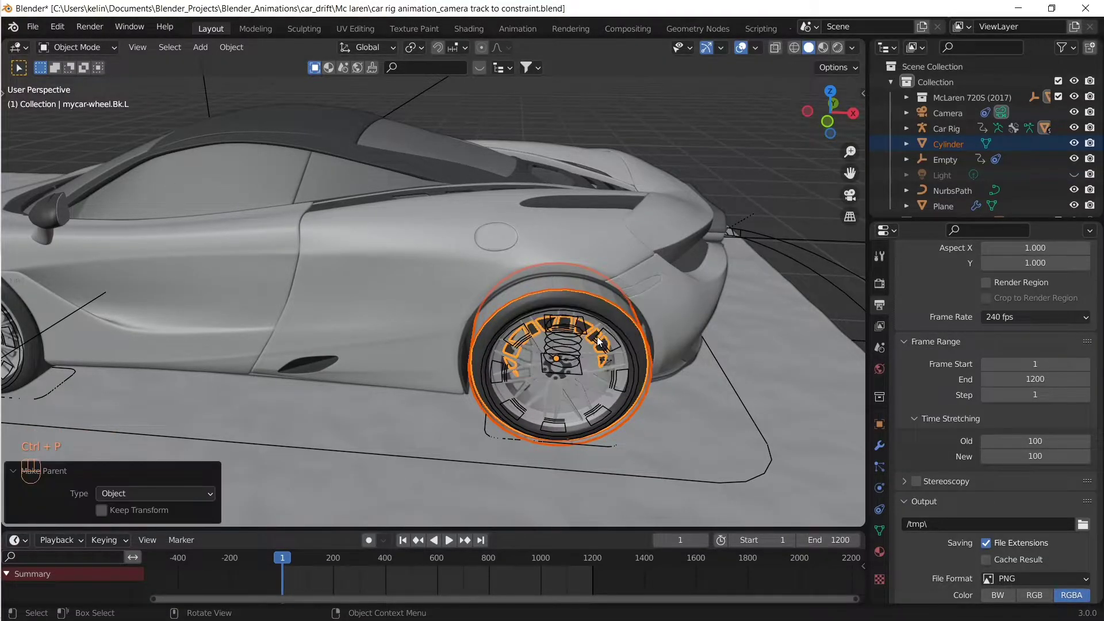
click(622, 322)
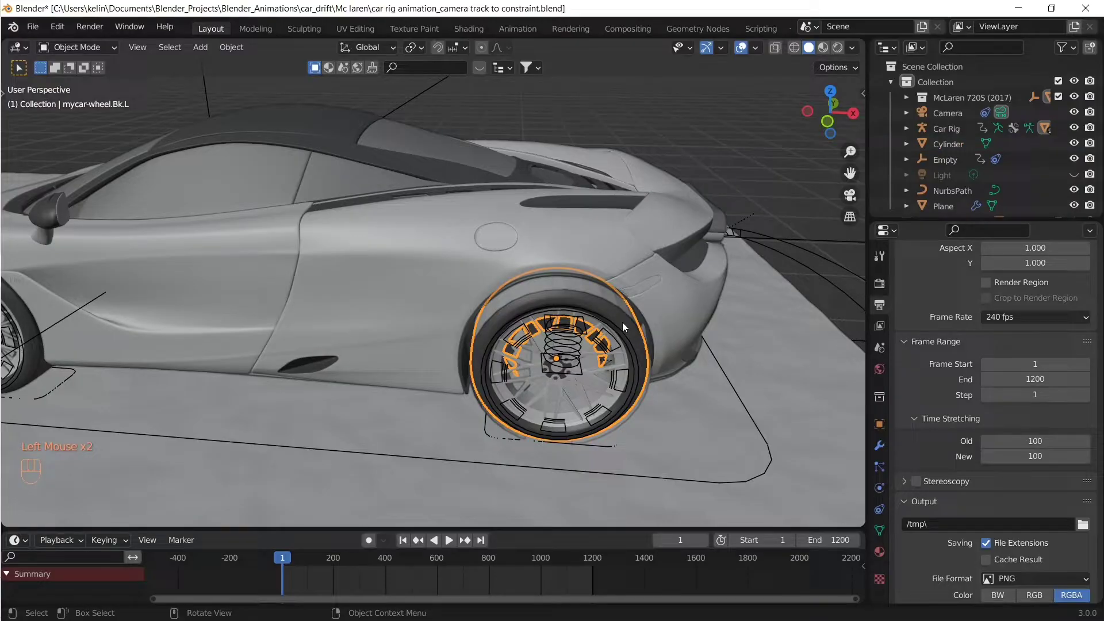
middle_drag(623, 322, 598, 325)
key(g)
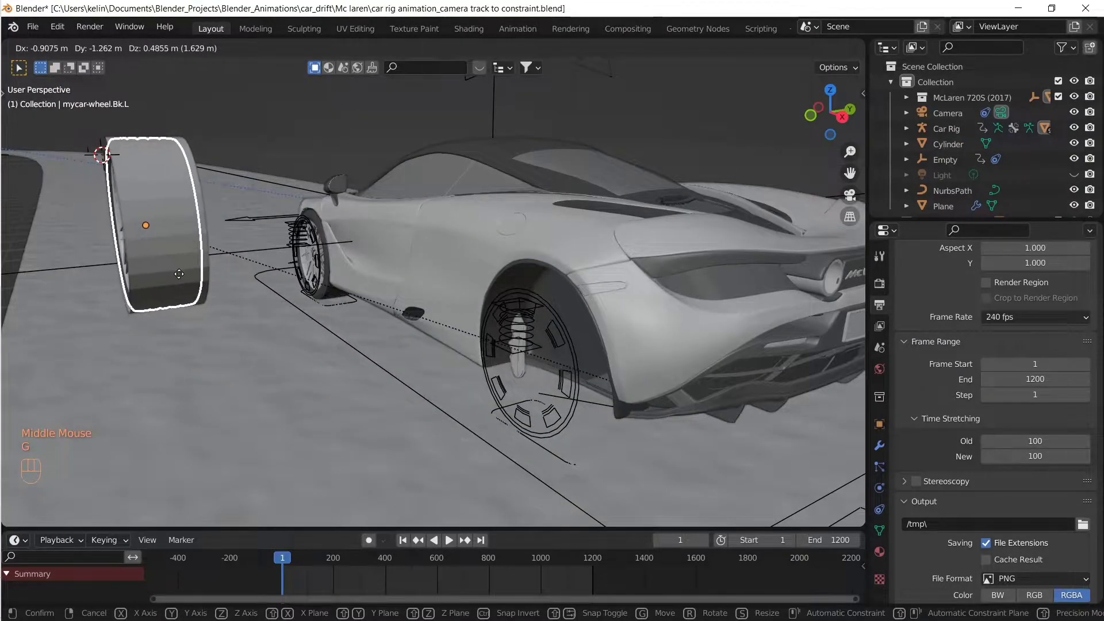
right_click(176, 275)
Reselect the Cylinder object around the rear wheel
middle_drag(178, 273, 437, 305)
scroll(448, 316, up, 3)
click(947, 144)
click(586, 361)
middle_drag(585, 361, 501, 367)
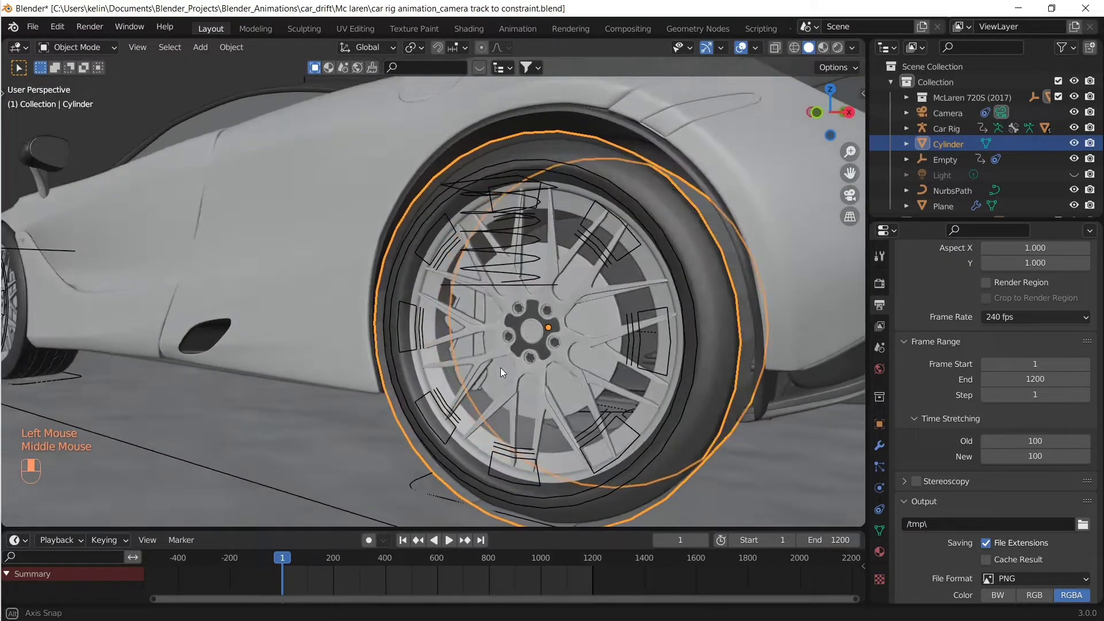
Add Fluid physics to the cylinder as a Flow with Inflow behaviour
click(879, 489)
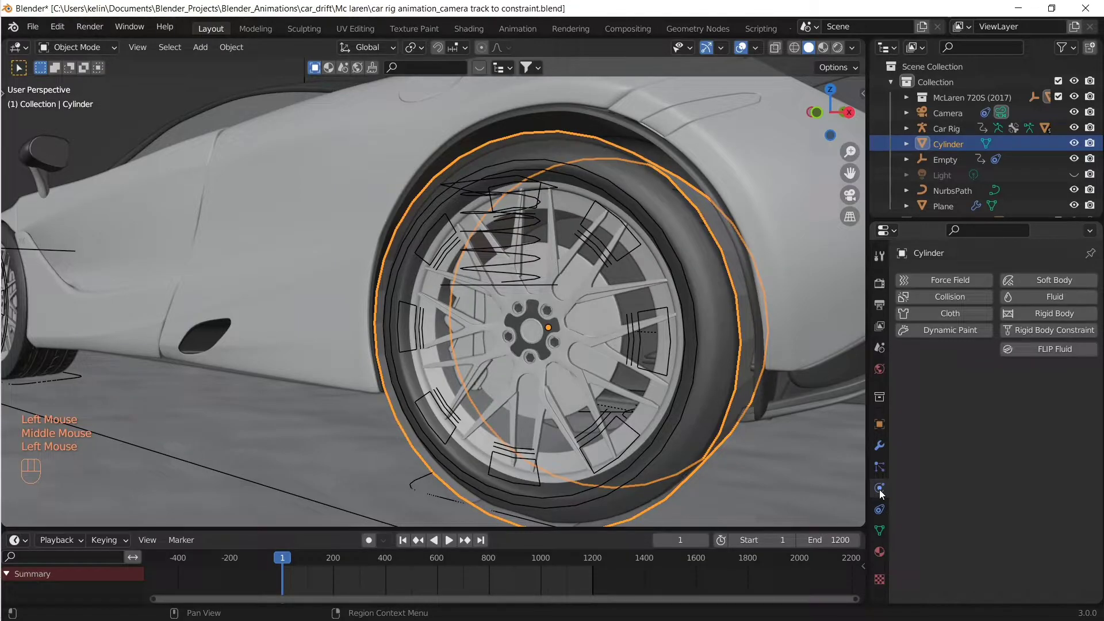
click(1042, 295)
click(1021, 396)
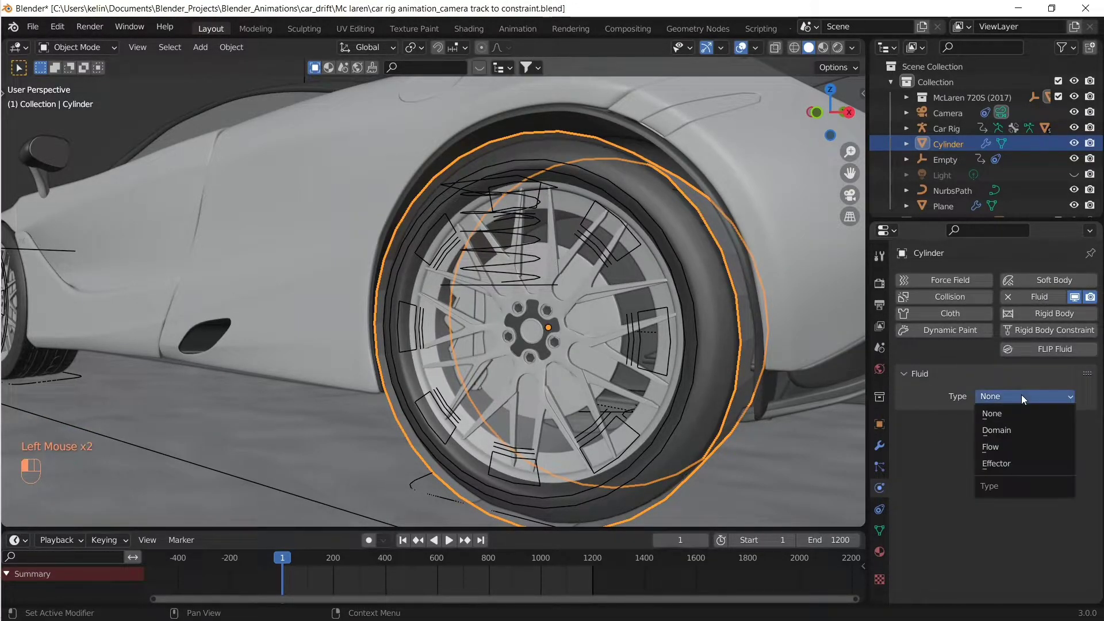
click(1016, 447)
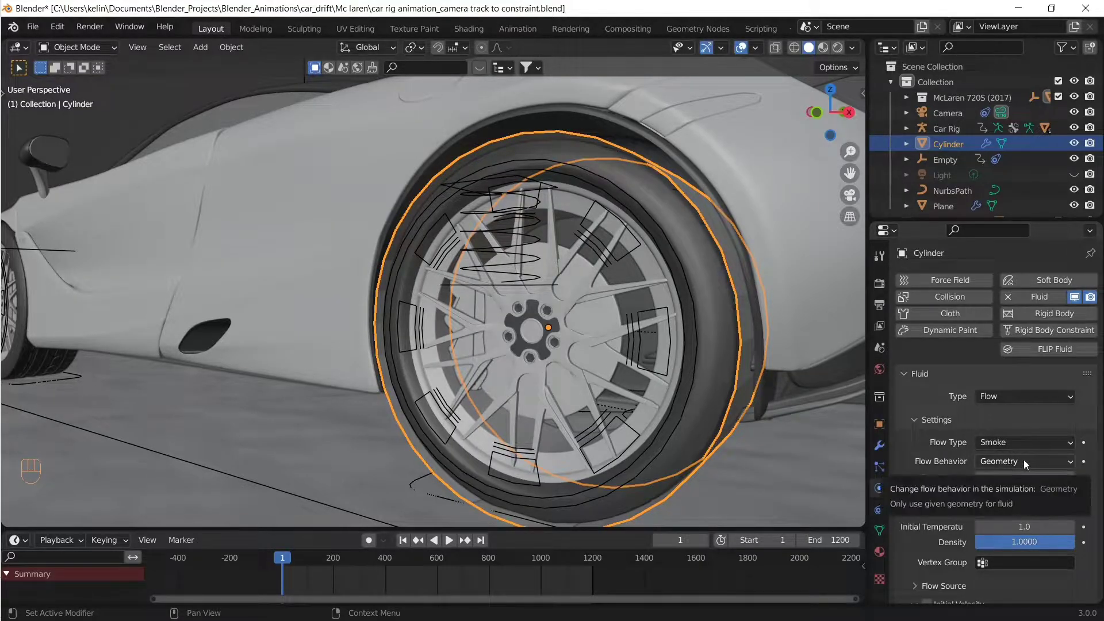
click(1024, 460)
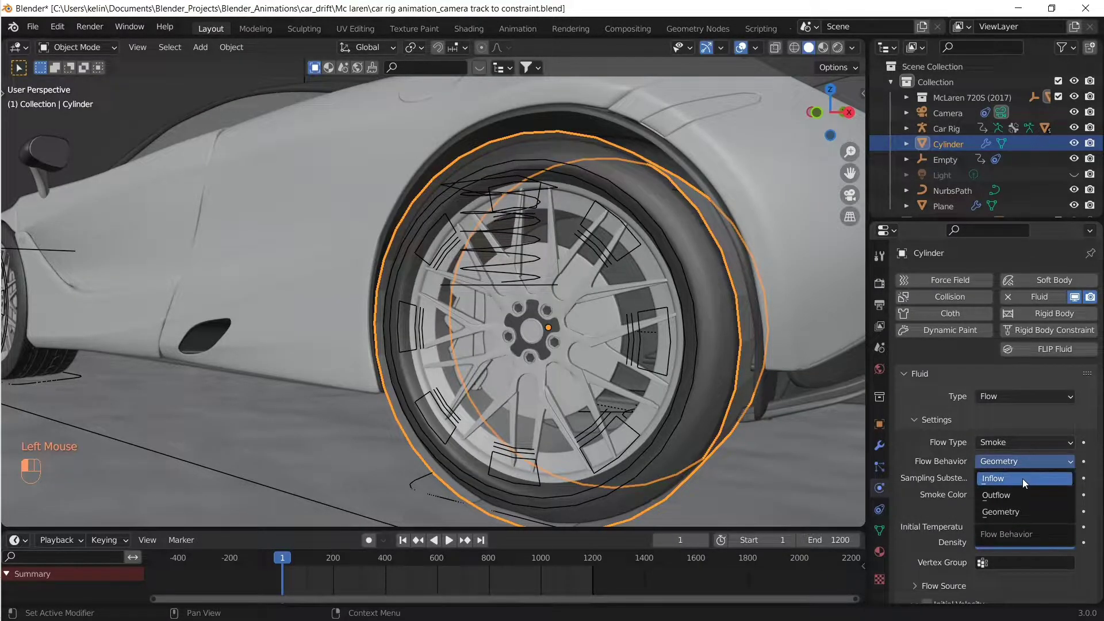
click(1022, 478)
Set Sampling Substeps to 5, make the source planar, and Surface Emission 0.5
scroll(1019, 460, down, 2)
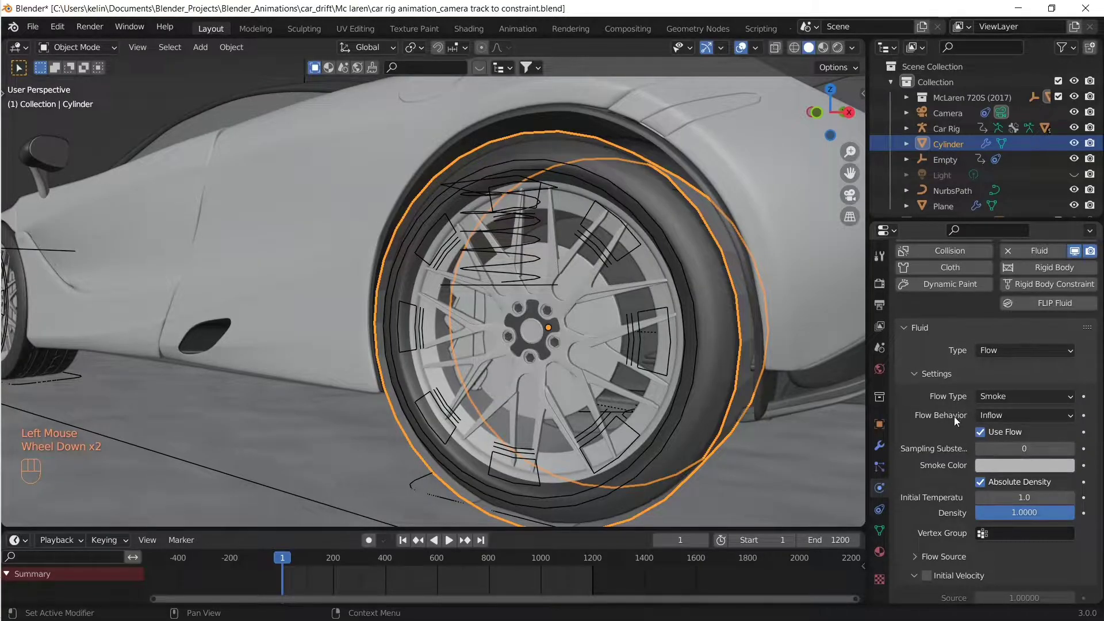
click(1021, 448)
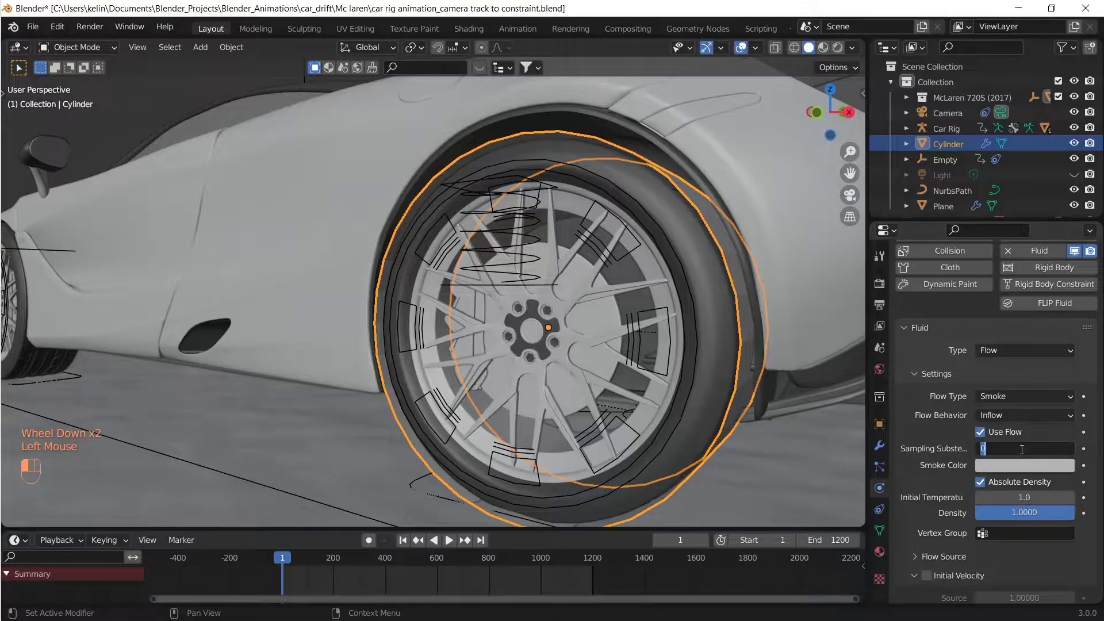
text(5)
click(942, 457)
scroll(923, 456, down, 2)
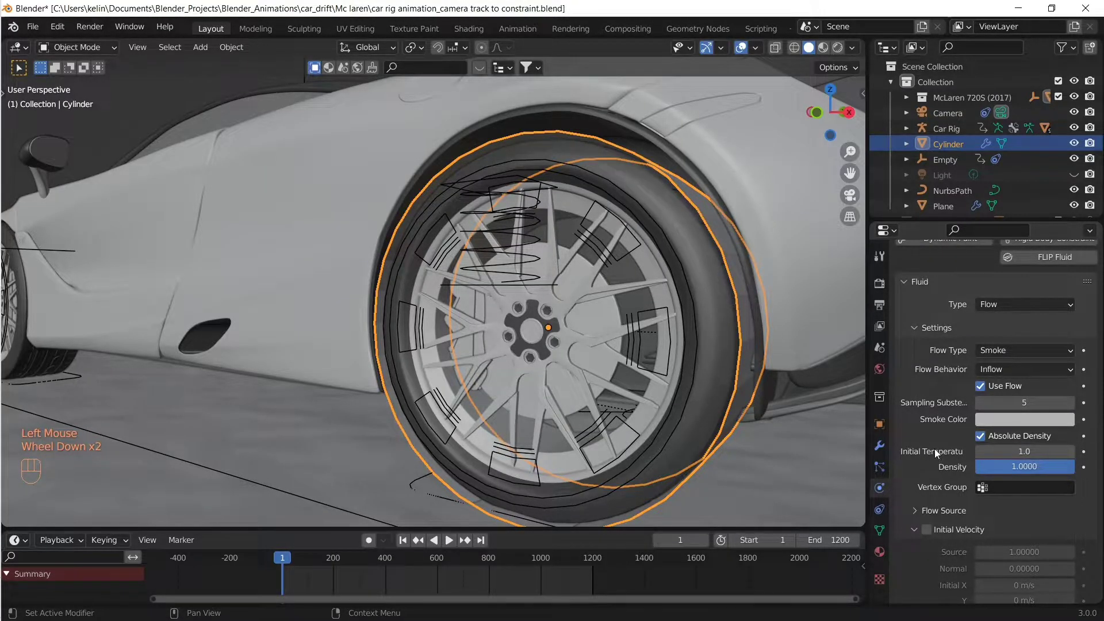
scroll(926, 457, down, 2)
click(917, 464)
scroll(989, 441, down, 3)
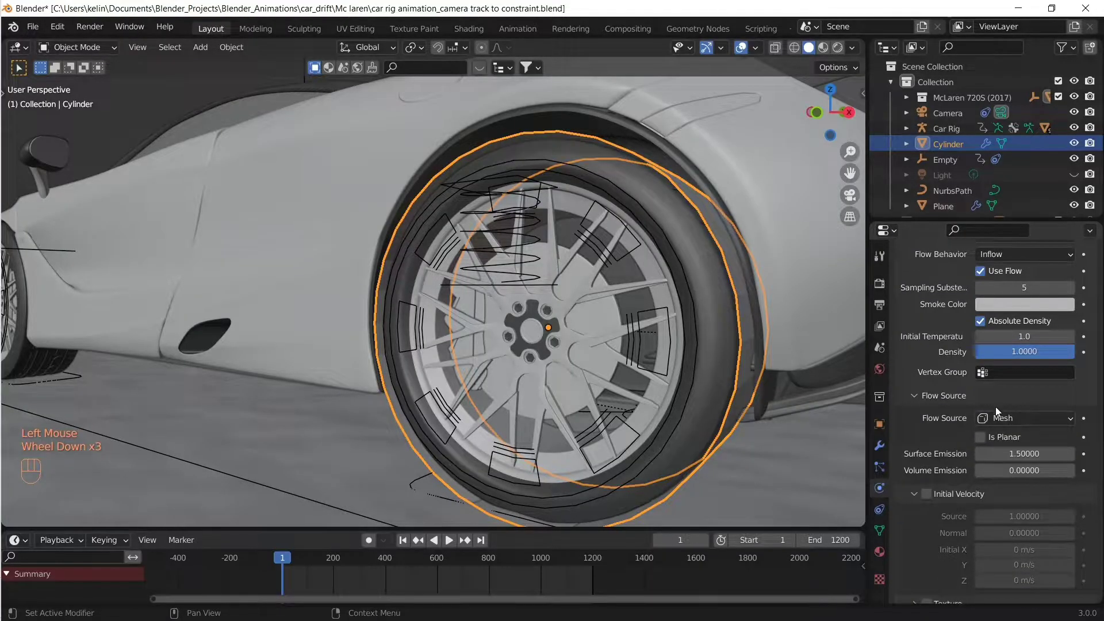
click(979, 437)
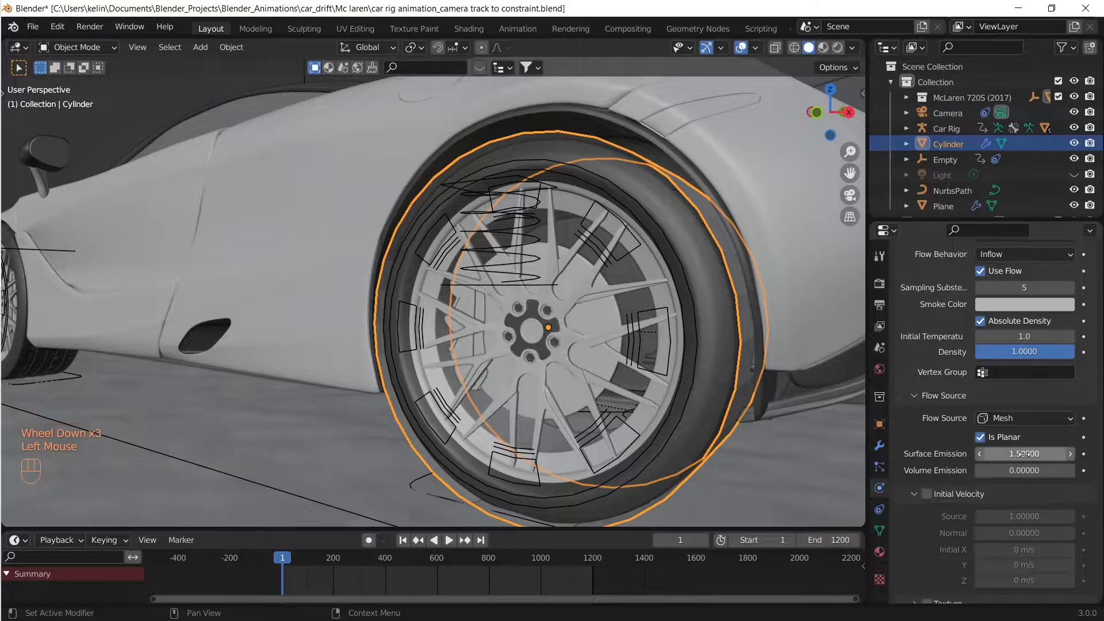
double_click(1044, 454)
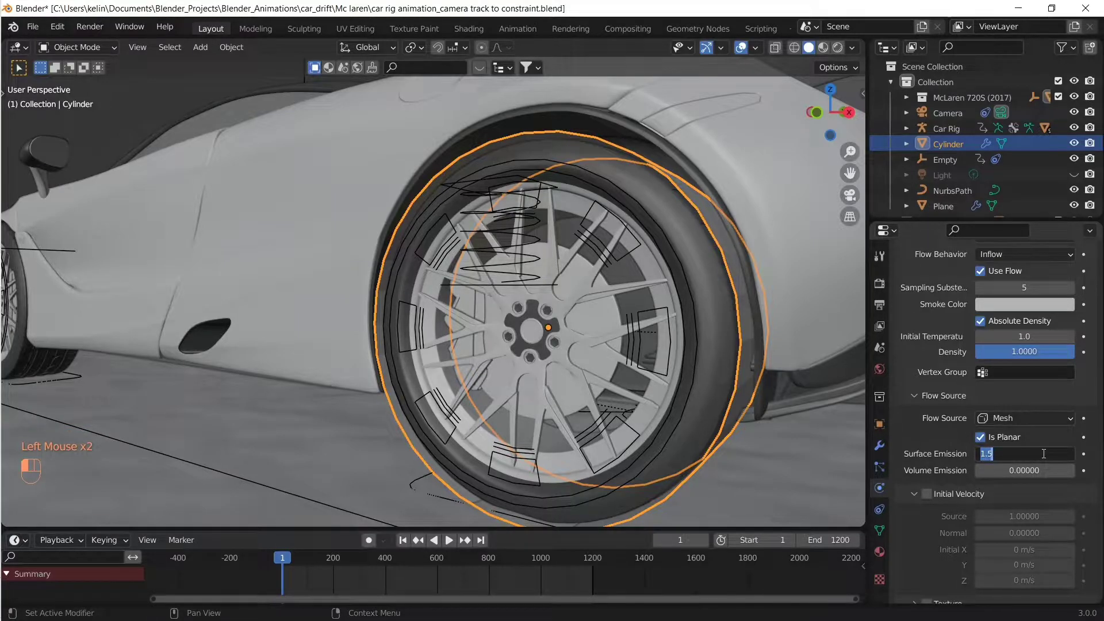
key(Return)
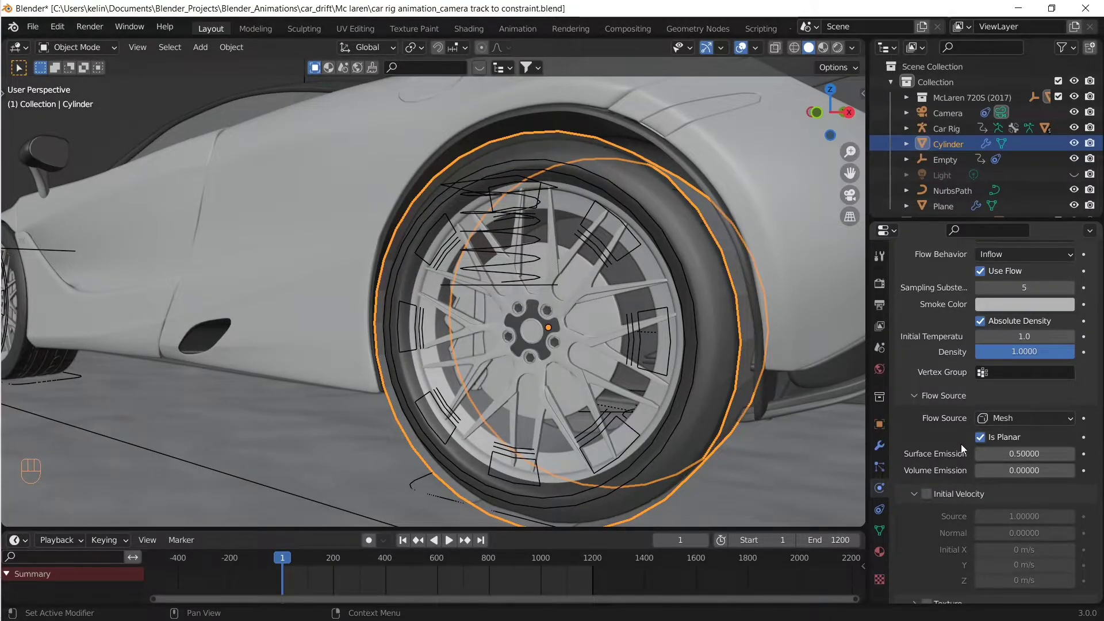
Enable Initial Velocity with a Source value of 0.5
scroll(961, 451, down, 1)
click(928, 484)
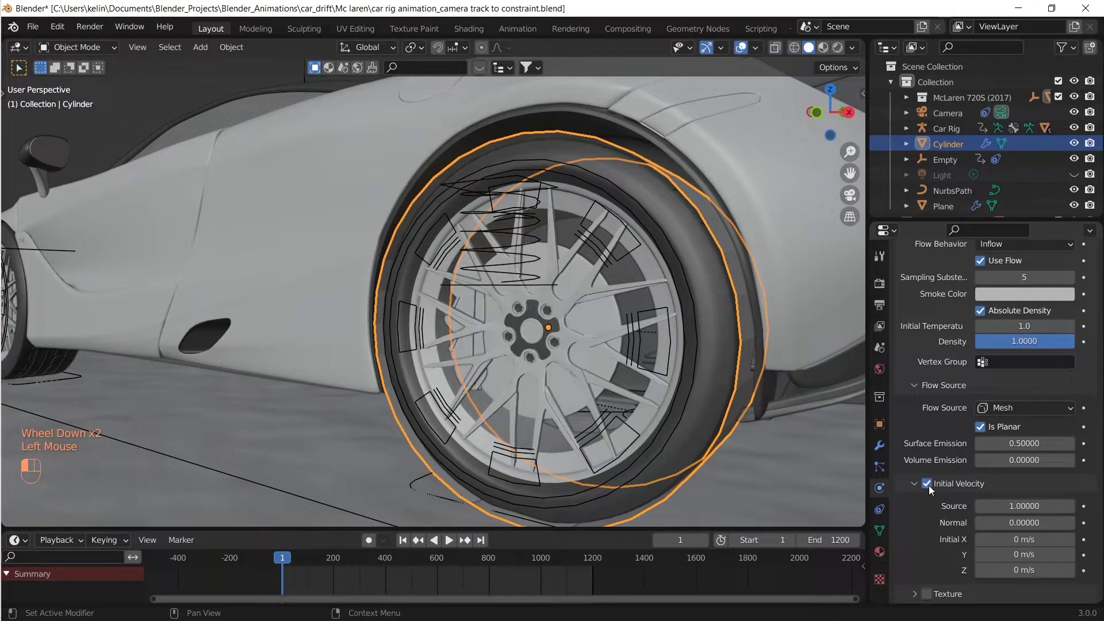
double_click(1022, 506)
key(BackSpace)
key(Return)
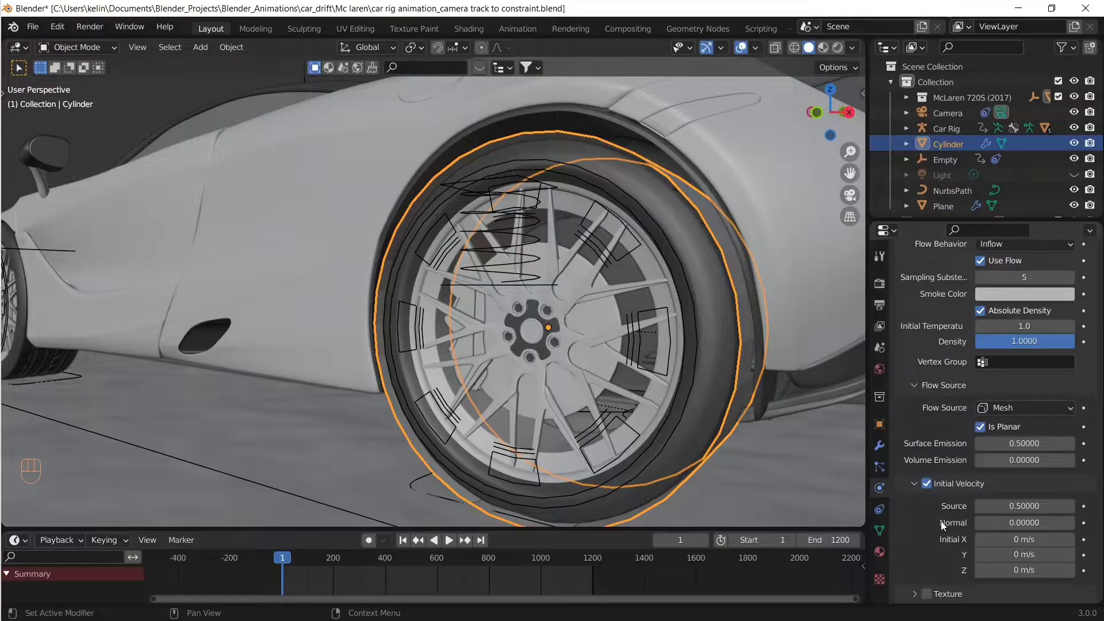
scroll(940, 521, down, 3)
scroll(934, 529, up, 7)
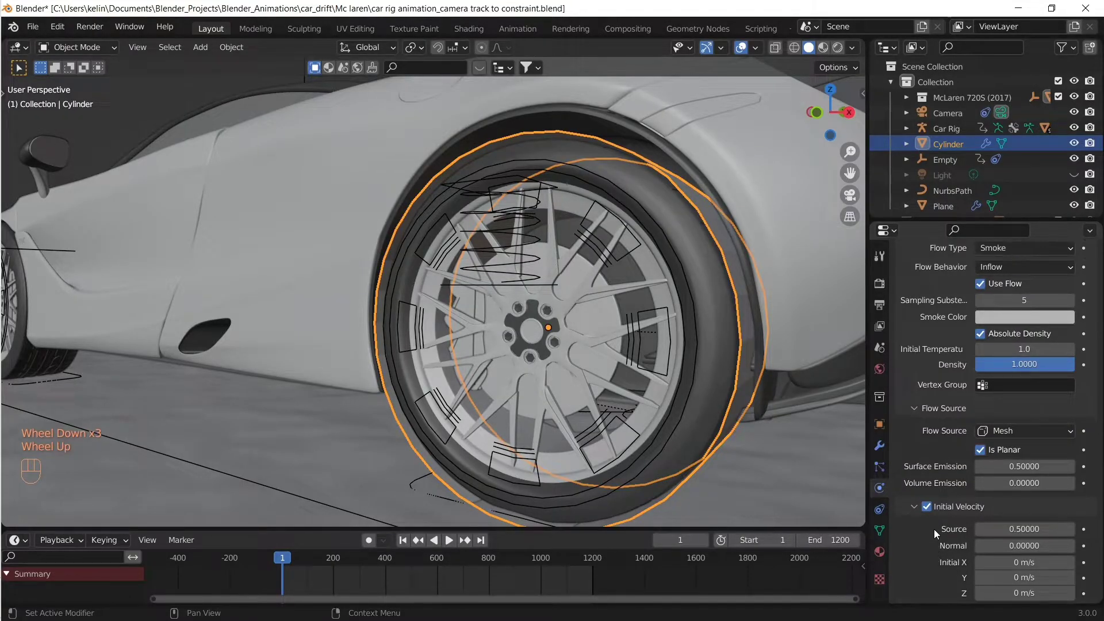
scroll(934, 529, up, 2)
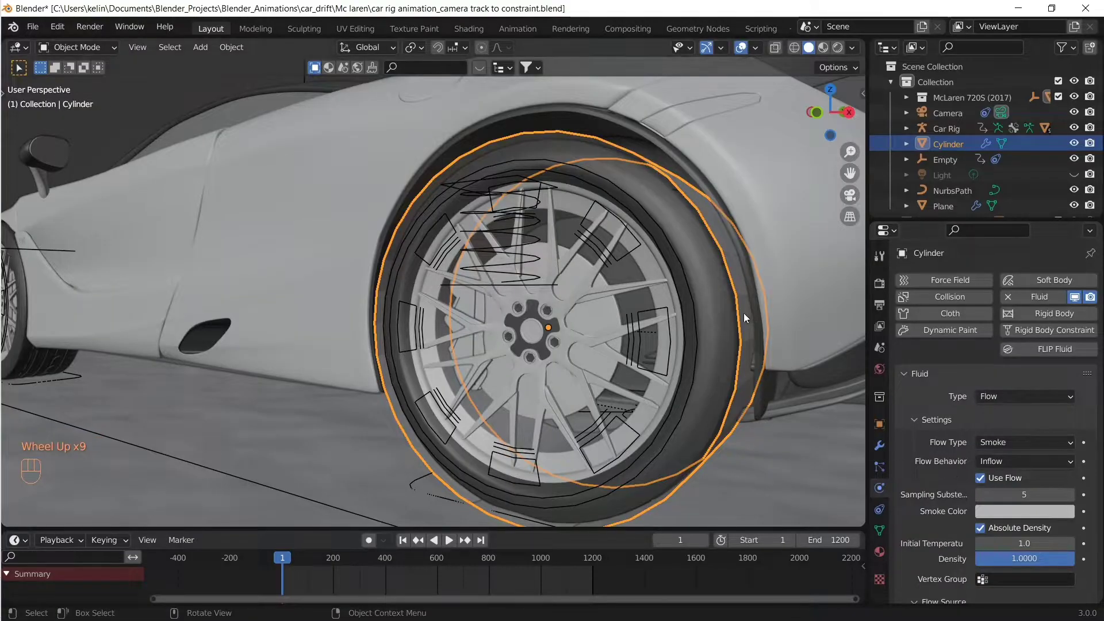
Duplicate the smoke cylinder and move it along Y over the right rear wheel
key(KP_5)
key(KP_3)
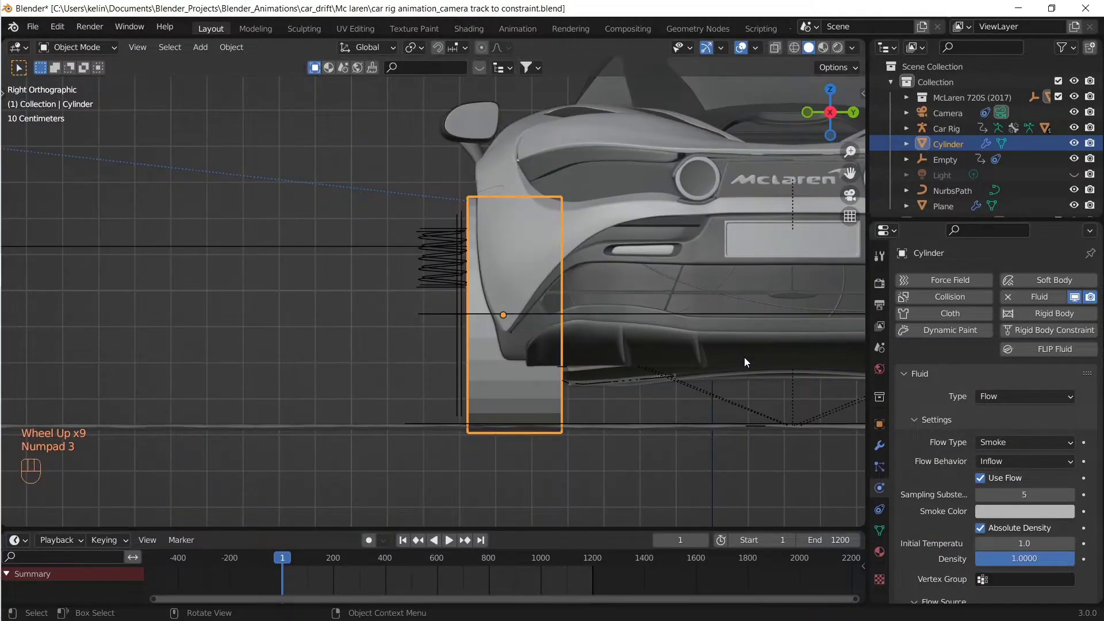
scroll(610, 368, down, 1)
scroll(610, 391, down, 2)
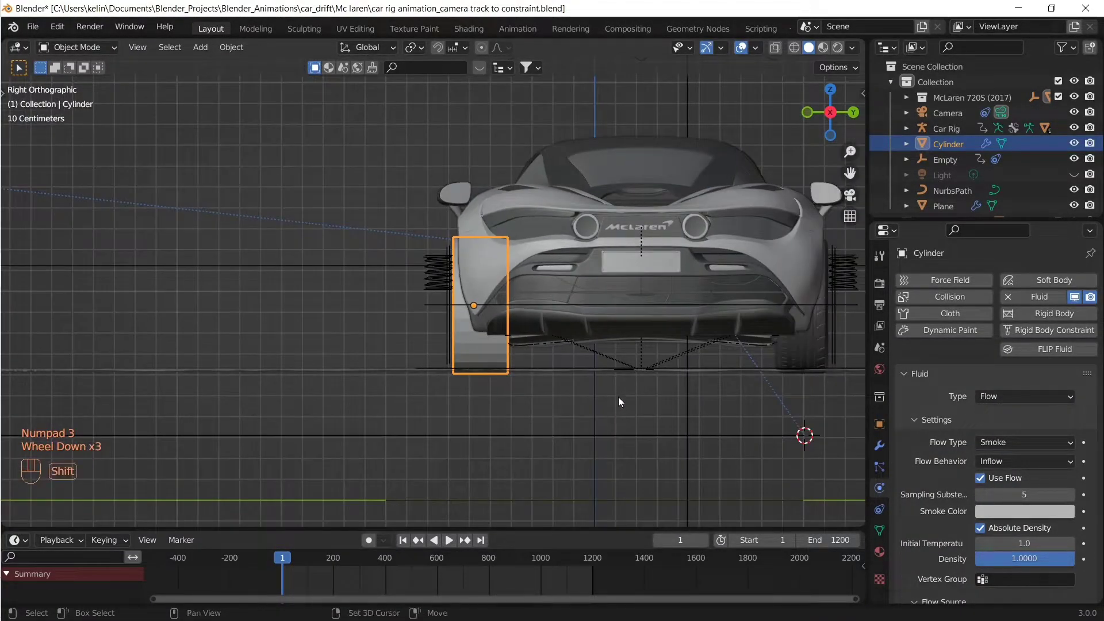
shift+middle_drag(619, 395, 498, 391)
key(shift+d)
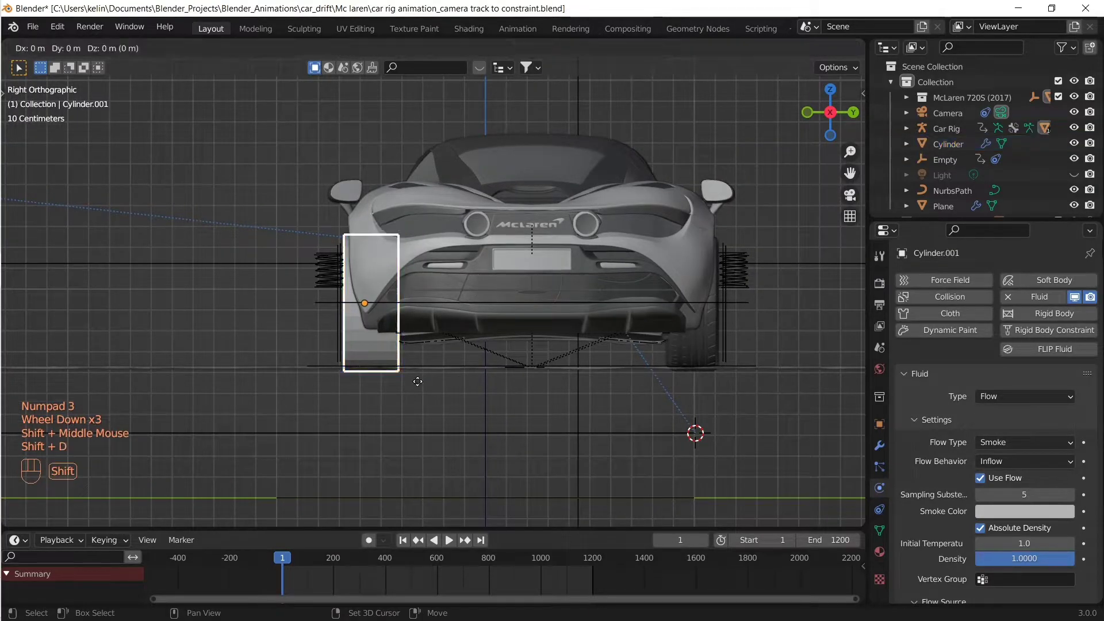
right_click(418, 381)
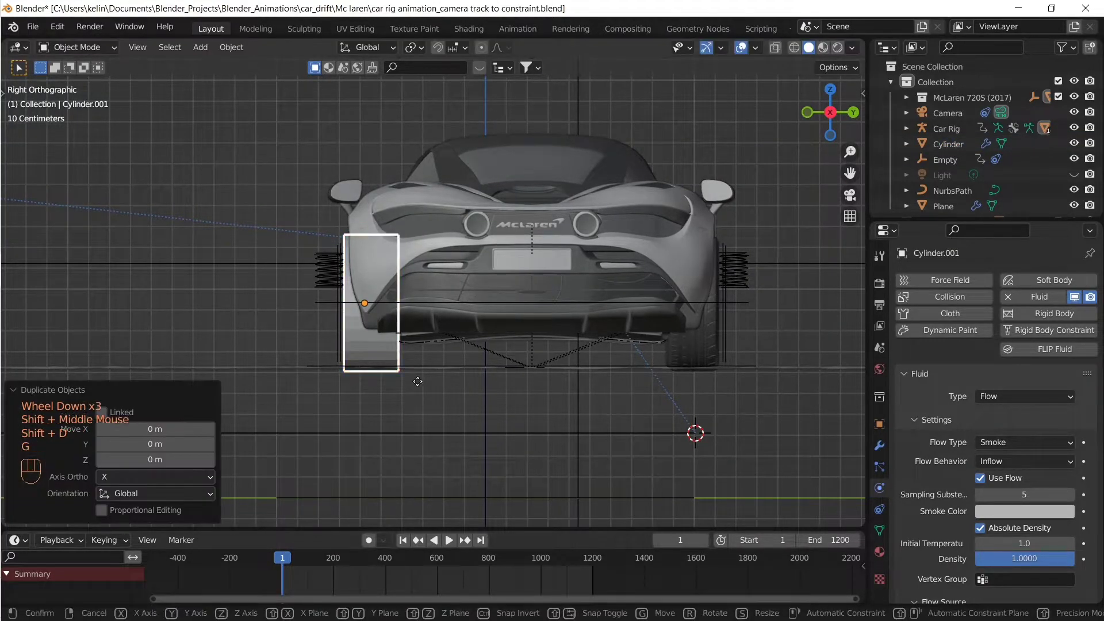
key(g)
key(y)
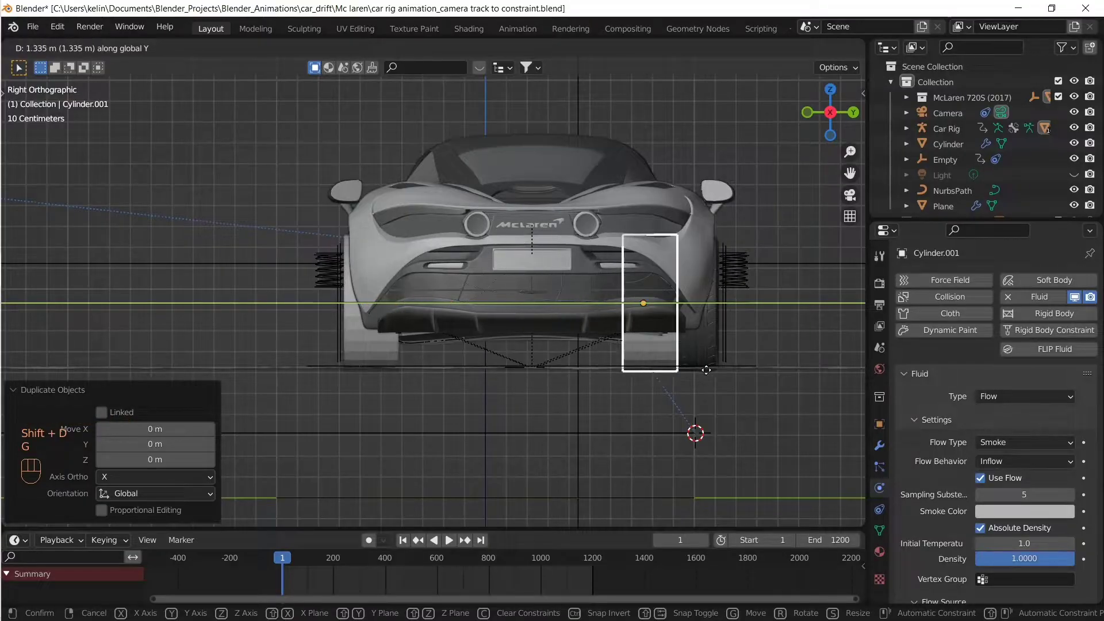
click(736, 370)
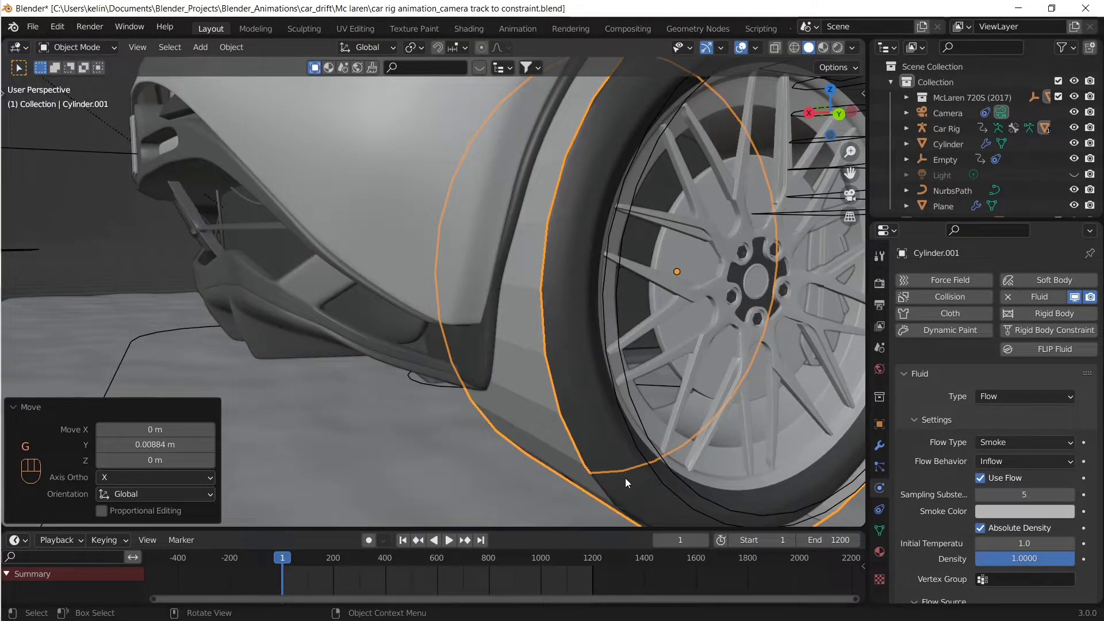
Parent the duplicate cylinder to the right rear wheel mycar-wheel.Bk.R
shift+click(636, 484)
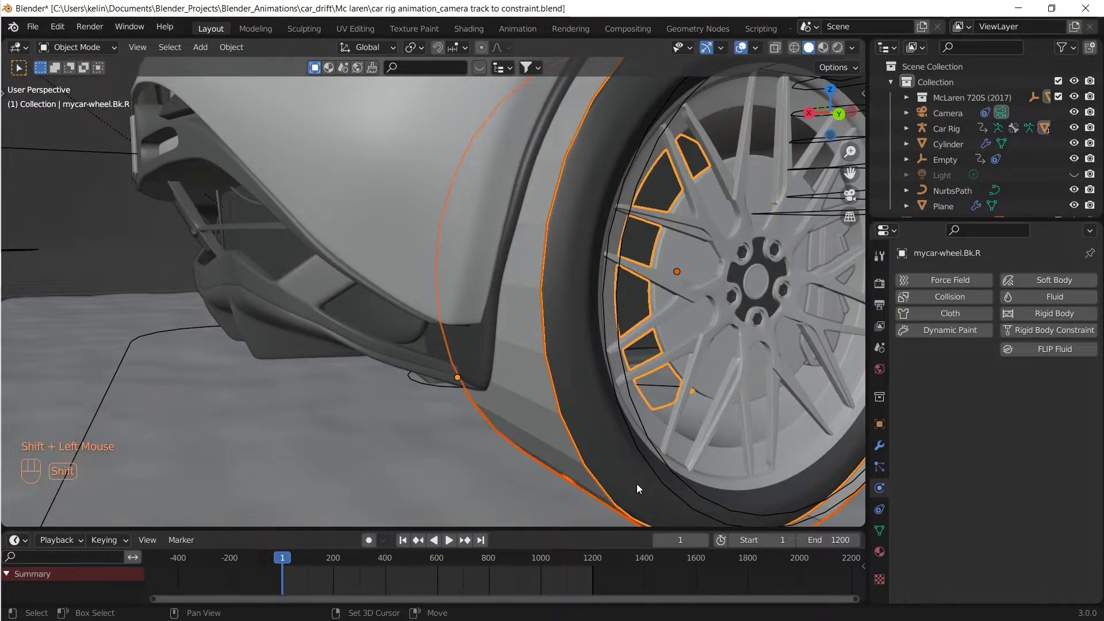
key(ctrl+p)
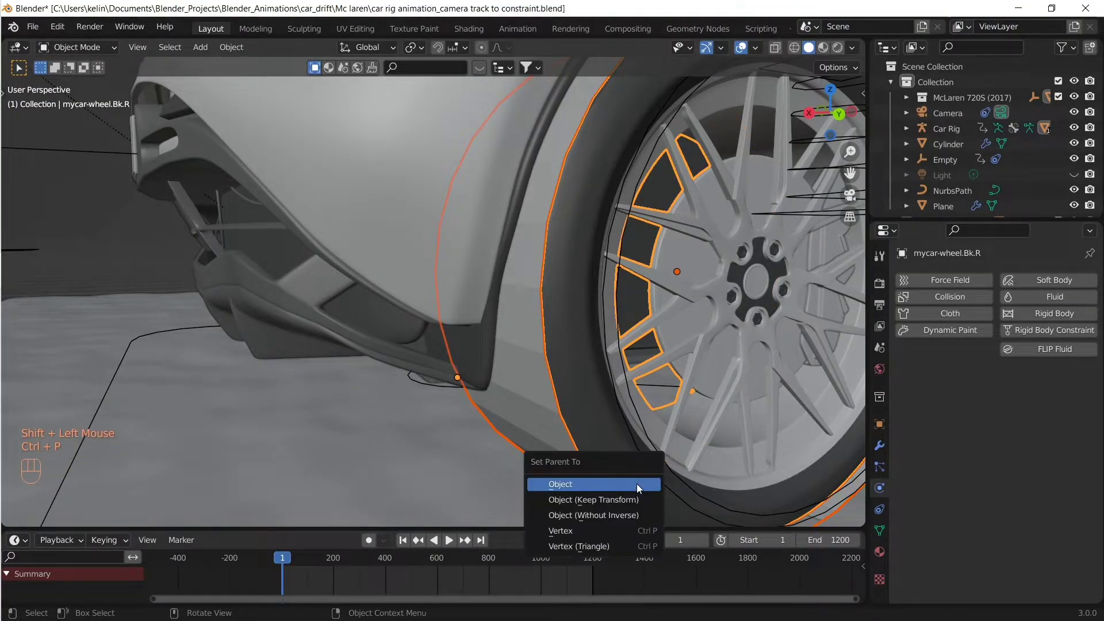
click(636, 484)
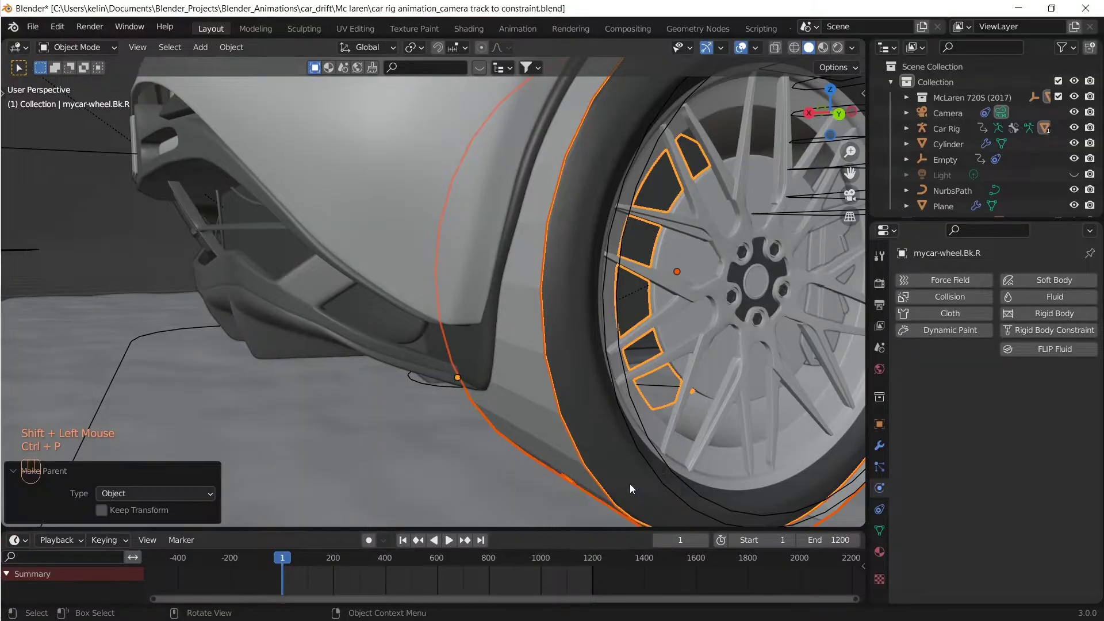
scroll(598, 426, down, 2)
scroll(594, 422, down, 1)
Test the parenting by moving the right rear wheel, then cancel
click(500, 353)
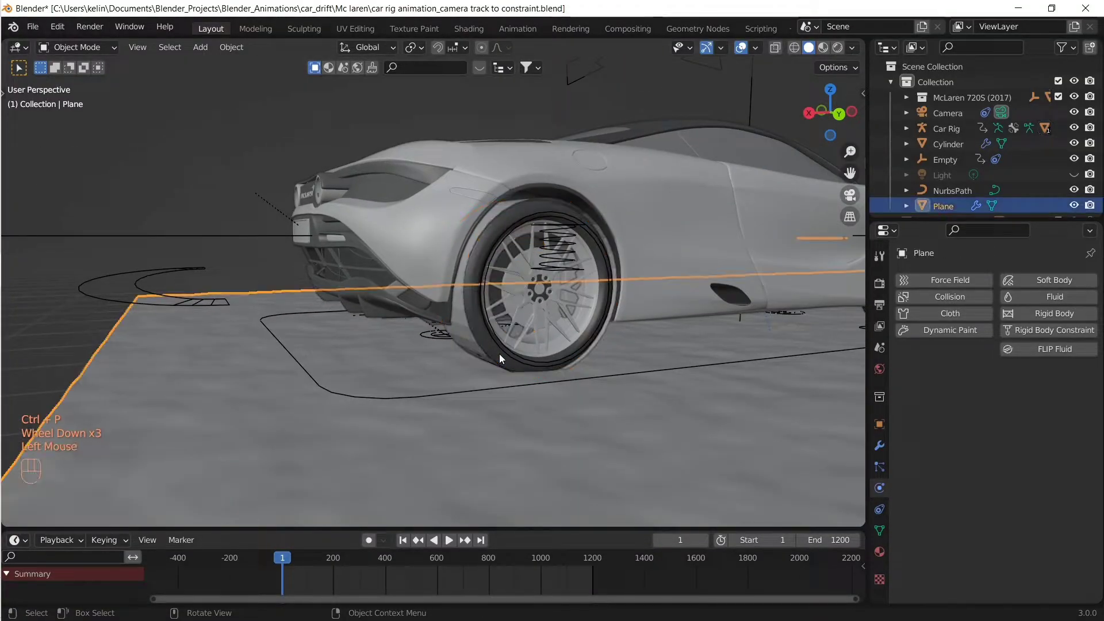
shift+middle_drag(499, 353, 469, 343)
click(469, 344)
key(g)
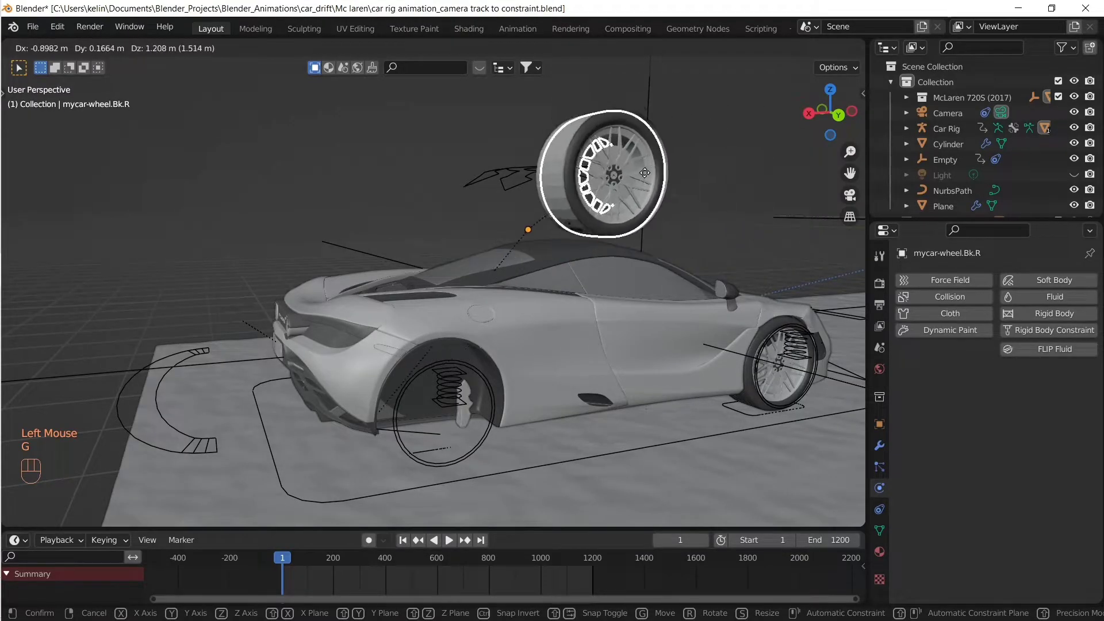
key(Escape)
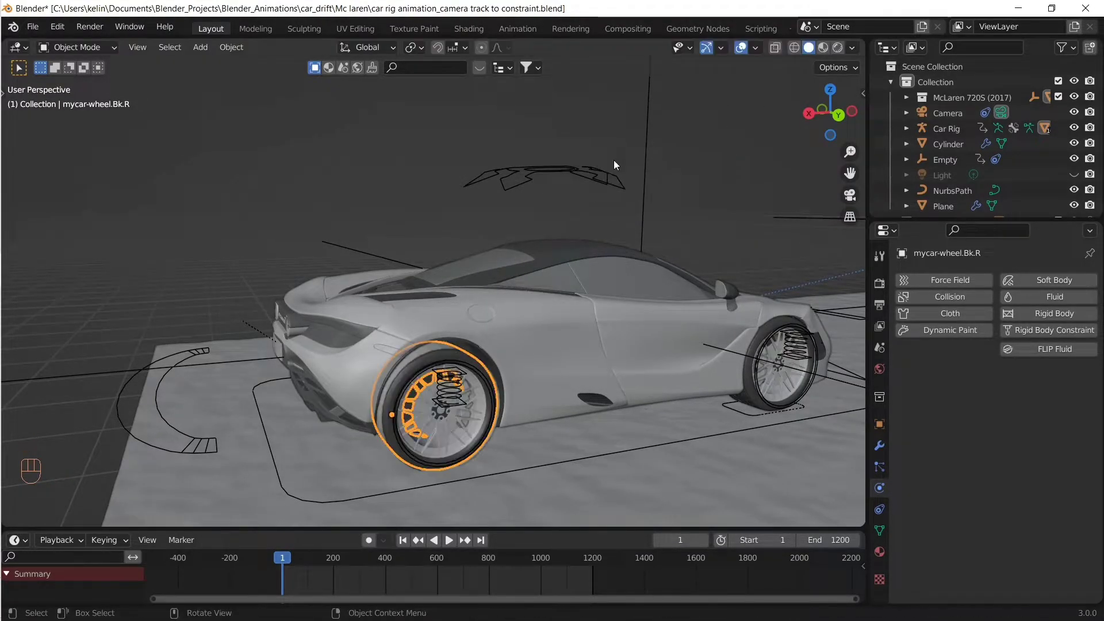
Go to frame 250 and keyframe the Cylinder's Use Flow switched on
click(682, 541)
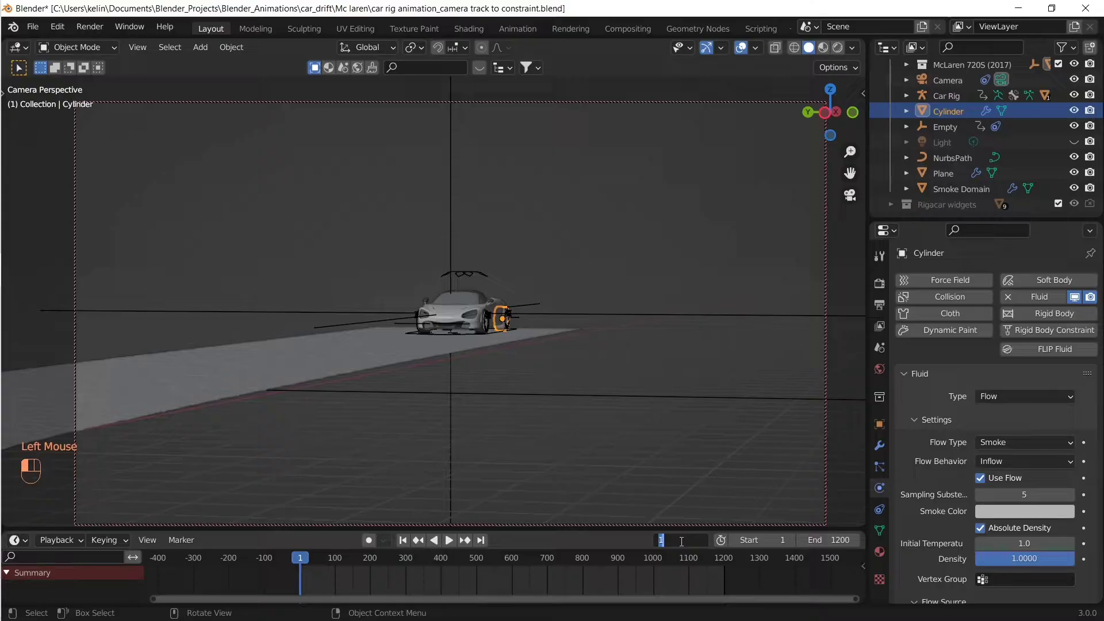
text(250)
key(Return)
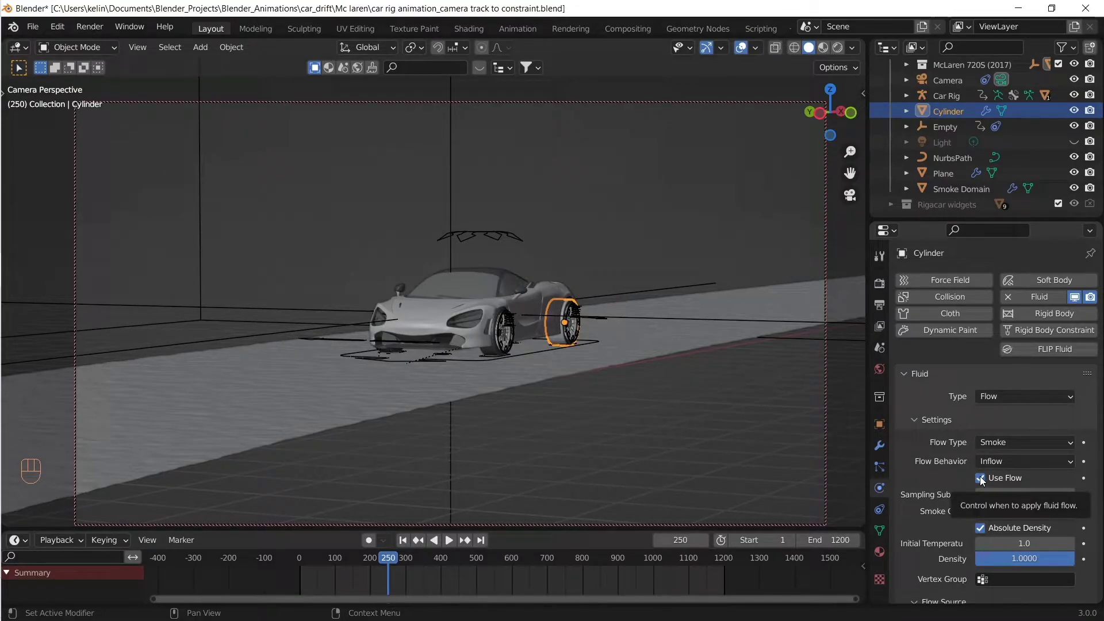
key(i)
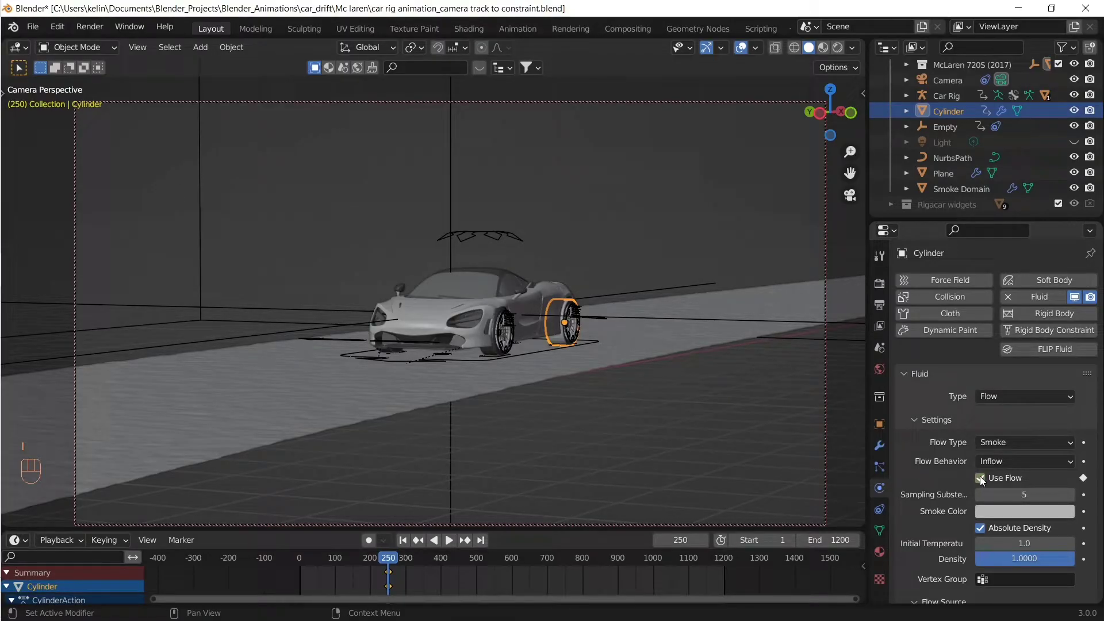
Step back to frame 249 and keyframe Use Flow switched off
click(656, 537)
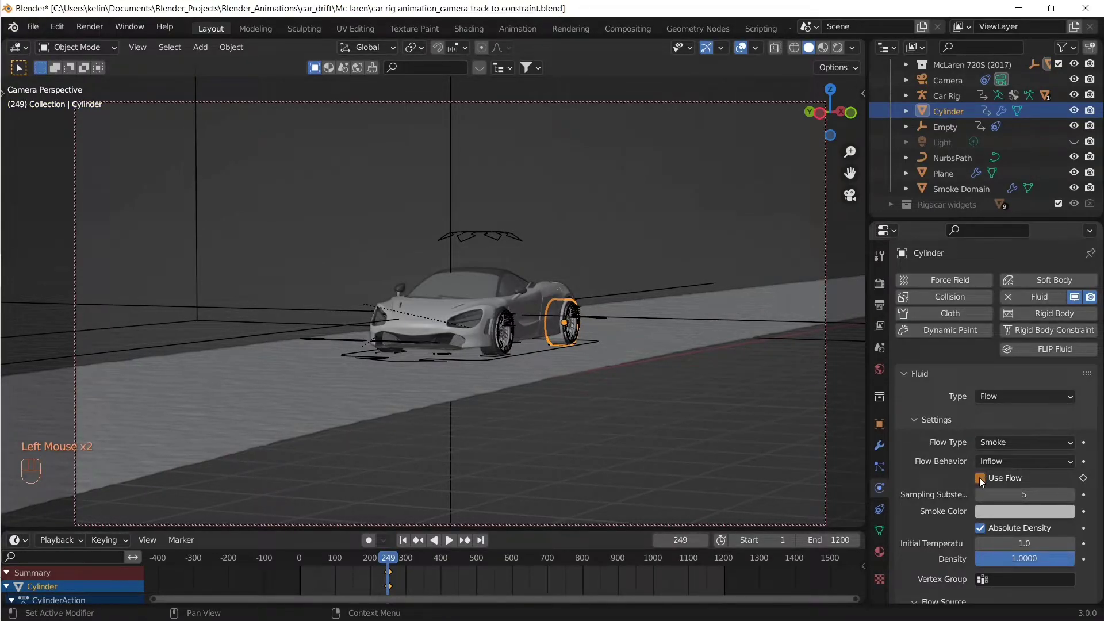
key(i)
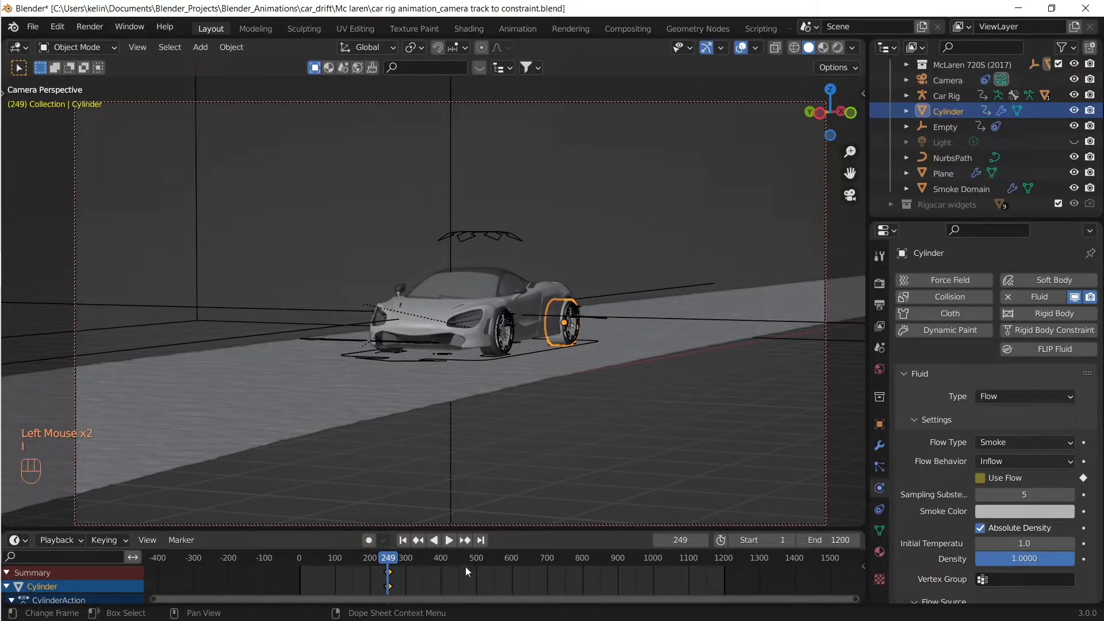
click(680, 540)
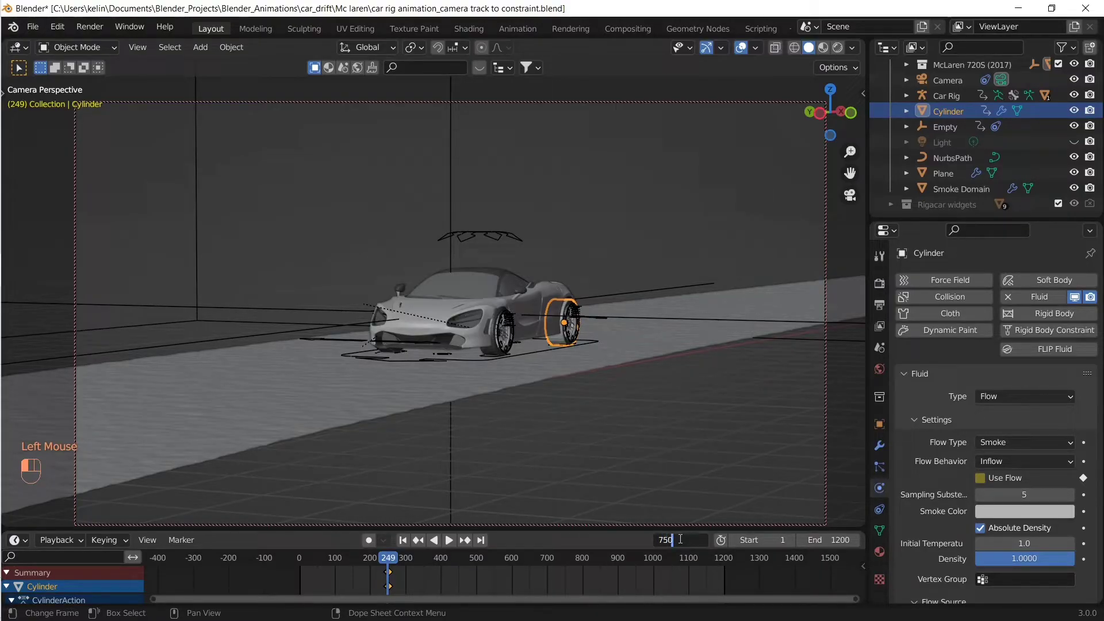
At frame 750 switch Use Flow off, then check frames 749 and 750
key(Return)
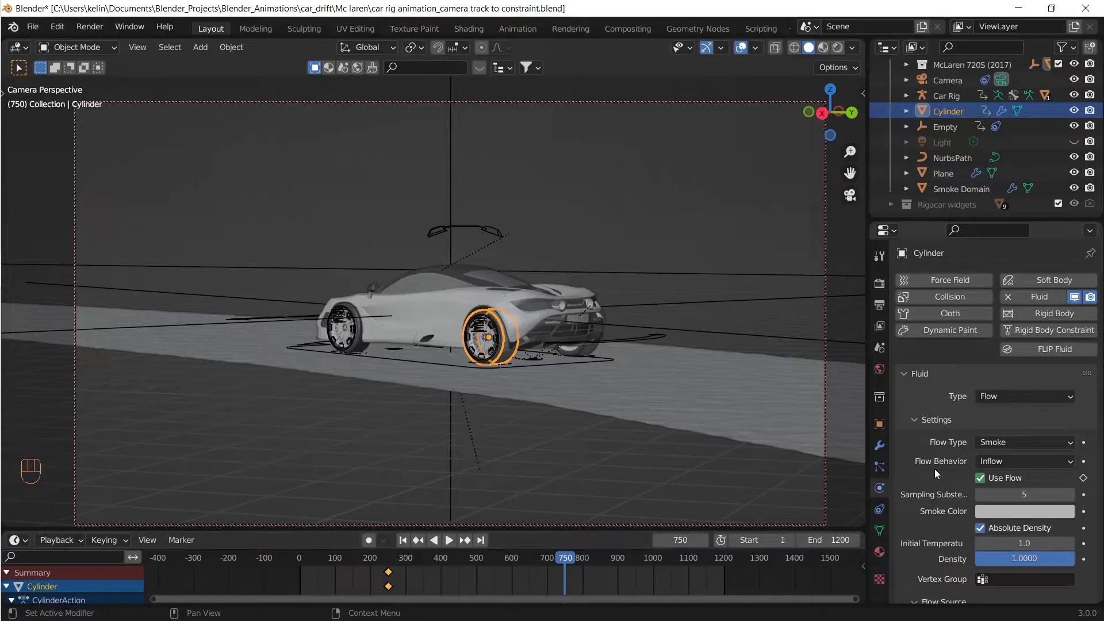
click(981, 478)
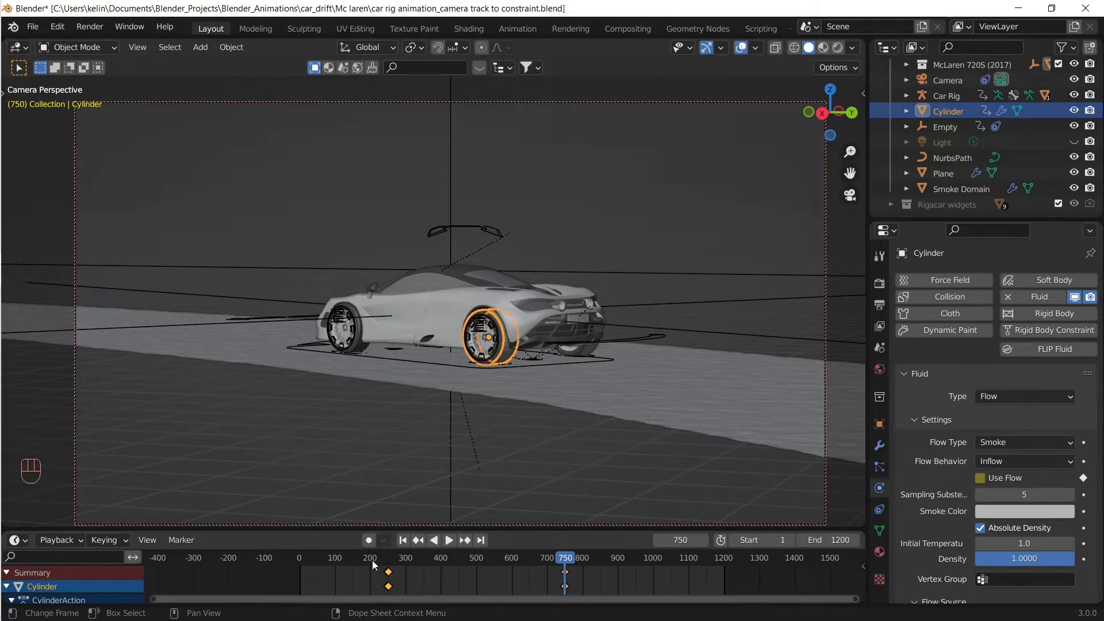
click(657, 541)
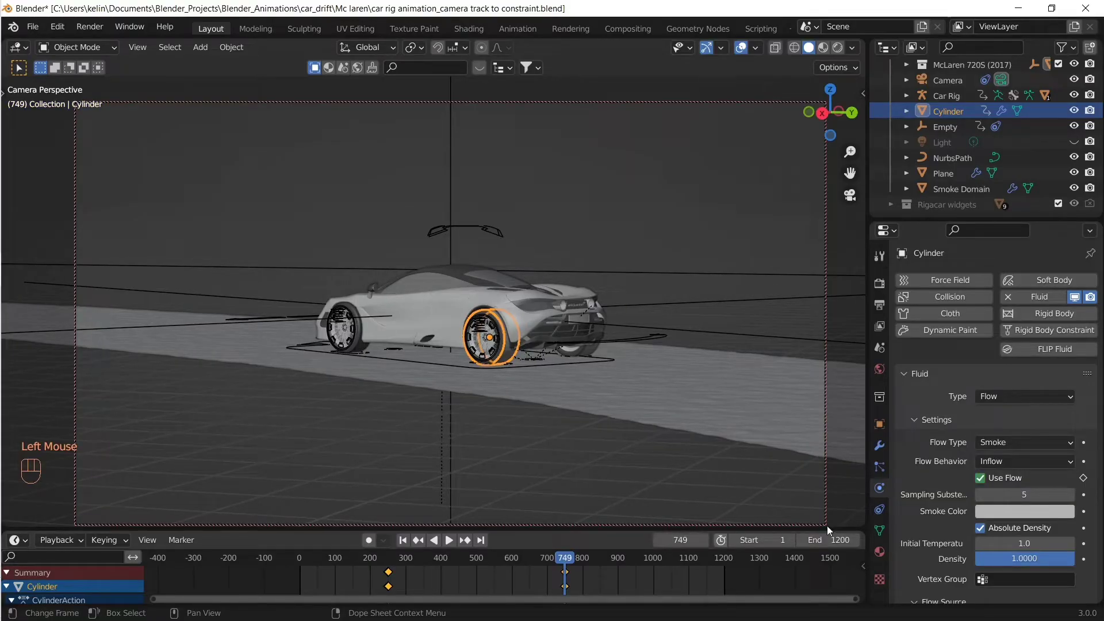
click(703, 540)
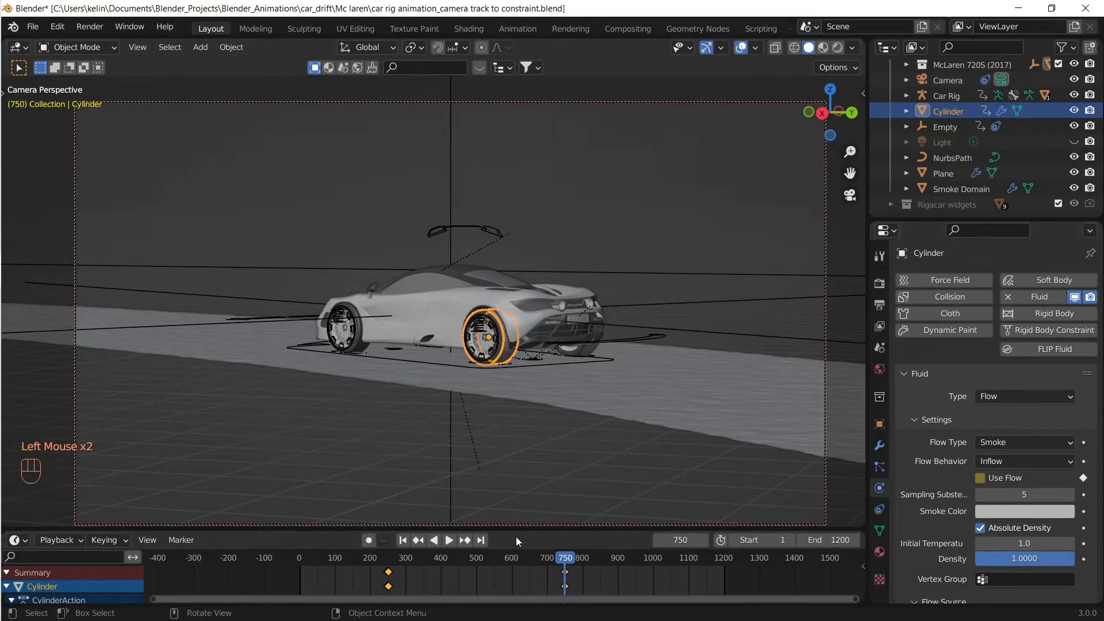
Check that flow starts between frames 249 and 250, then return to frame 1
click(678, 541)
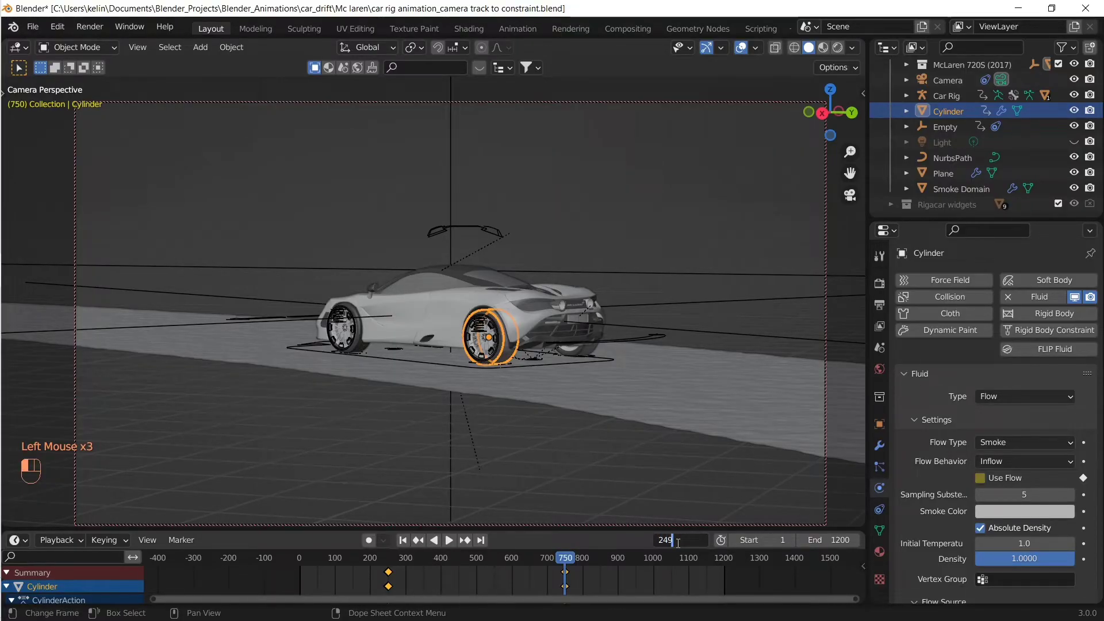
key(Return)
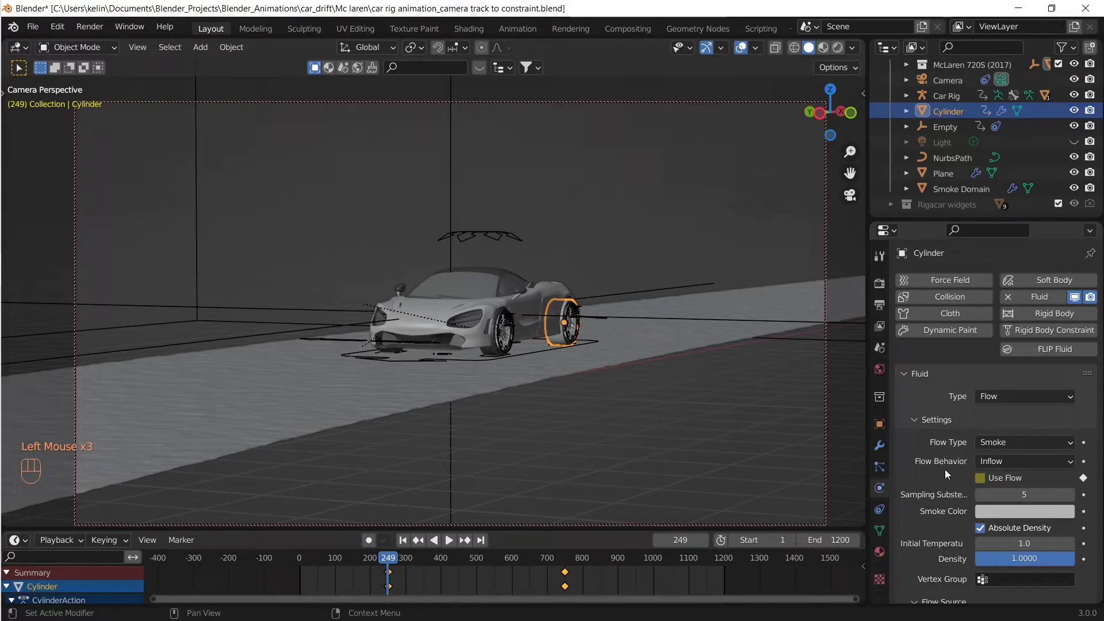
click(705, 541)
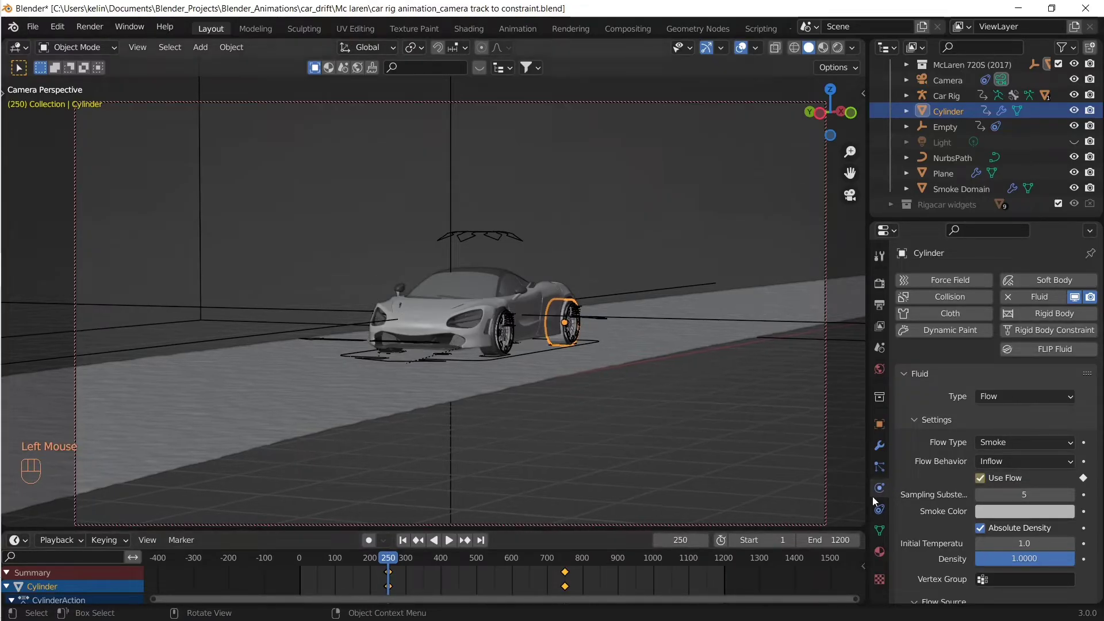
click(402, 539)
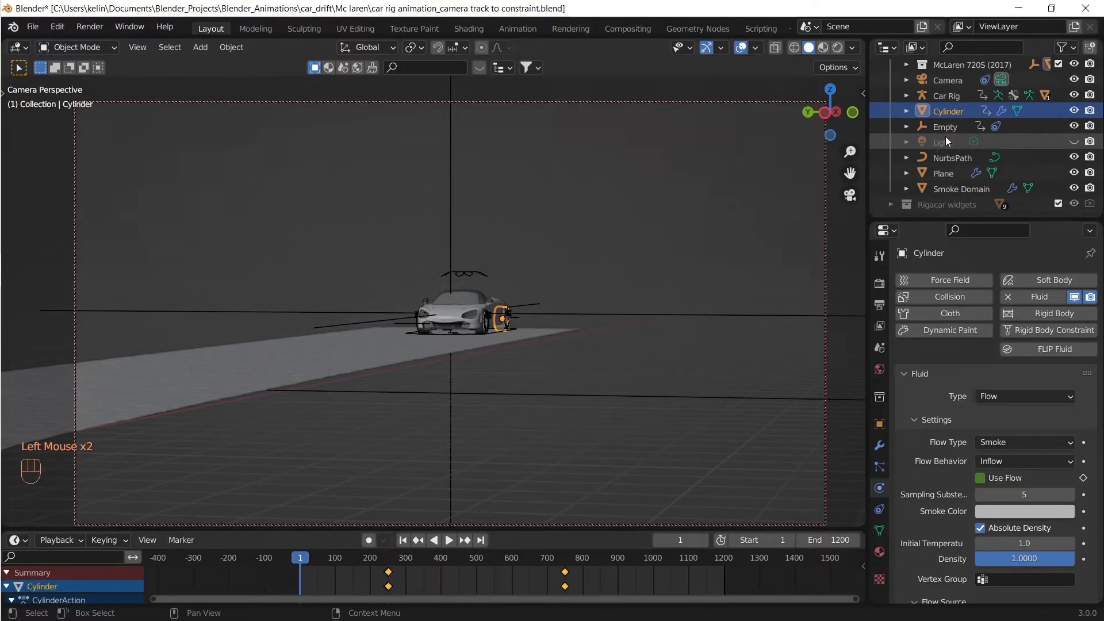
Select Cylinder.001 on the other rear wheel and frame the view on it
scroll(946, 136, up, 2)
middle_drag(533, 319, 197, 338)
scroll(434, 337, up, 12)
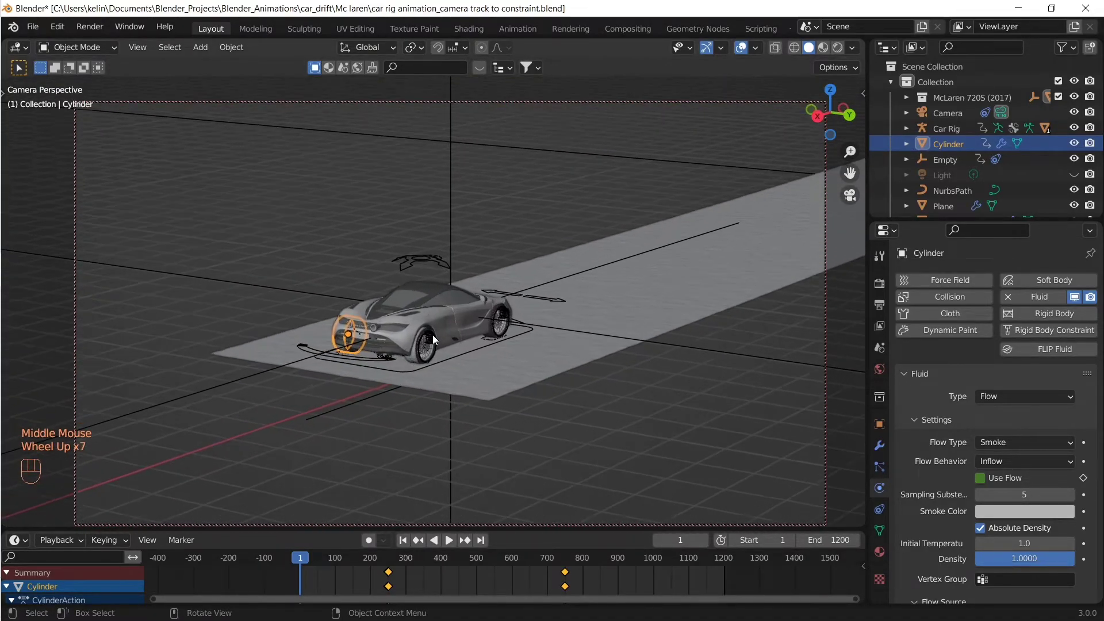
click(409, 364)
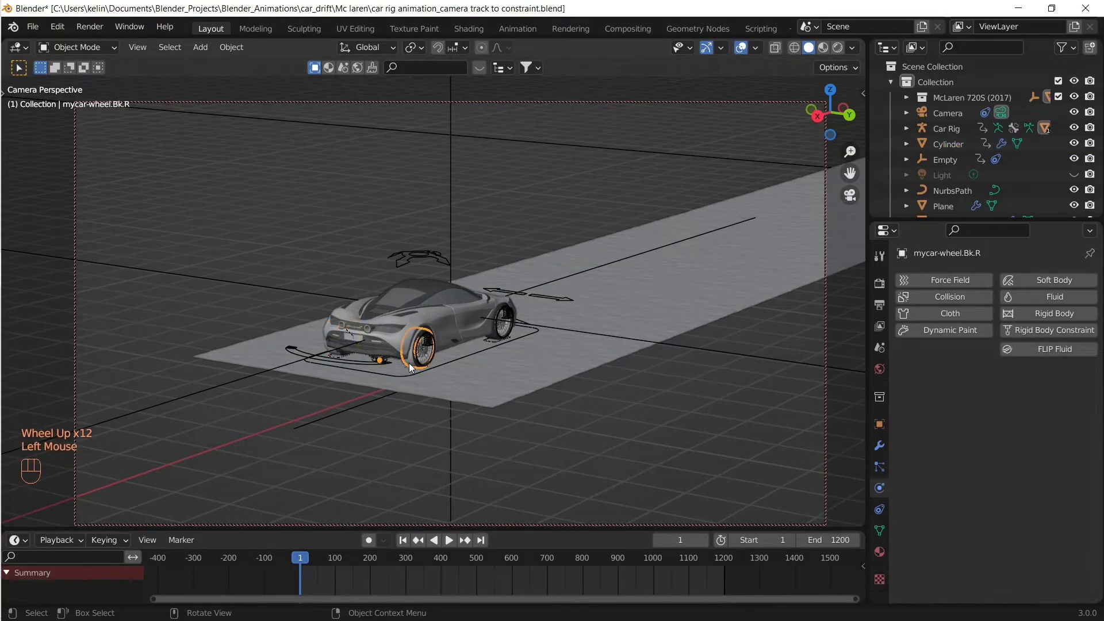
middle_drag(409, 364, 402, 460)
key(KP_Decimal)
Keyframe Cylinder.001's Use Flow at frame 250, then jump back to the first frame
double_click(680, 540)
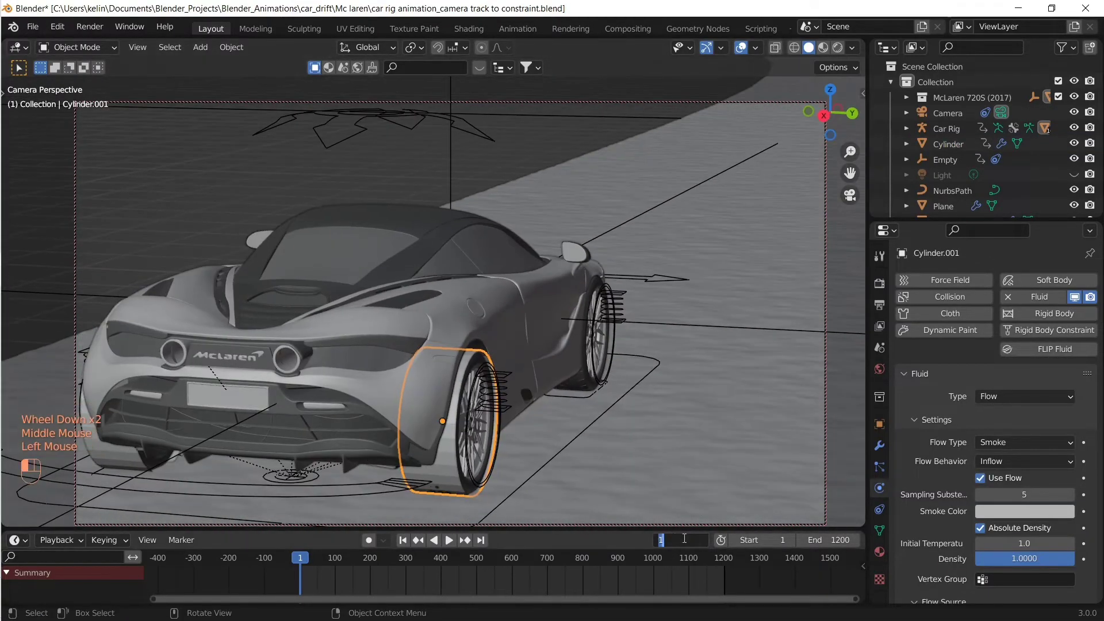
text(250)
key(Return)
click(1083, 478)
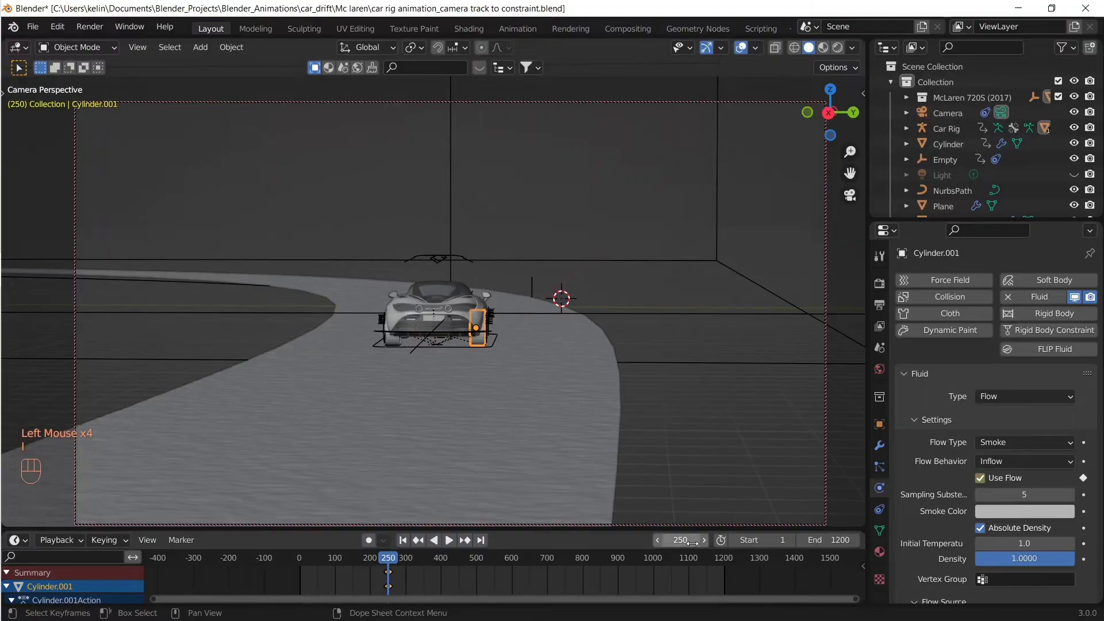
drag(679, 540, 672, 548)
click(345, 374)
key(shift+Left)
middle_drag(345, 374, 322, 345)
Watch the rendered drift with thick smoke rising from both rear wheels
scroll(977, 144, down, 4)
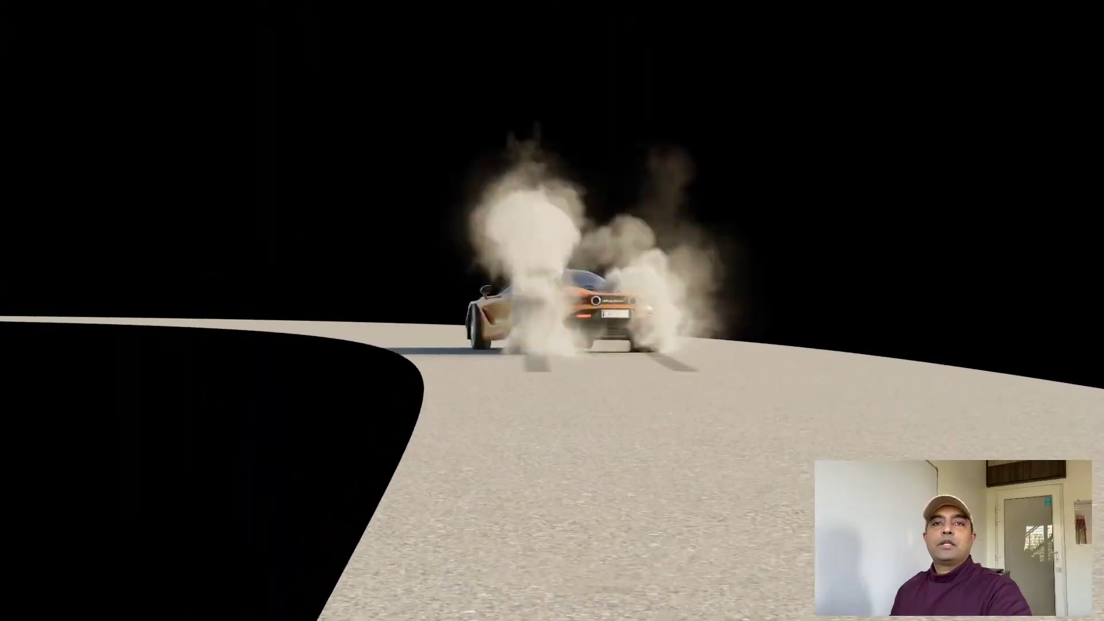